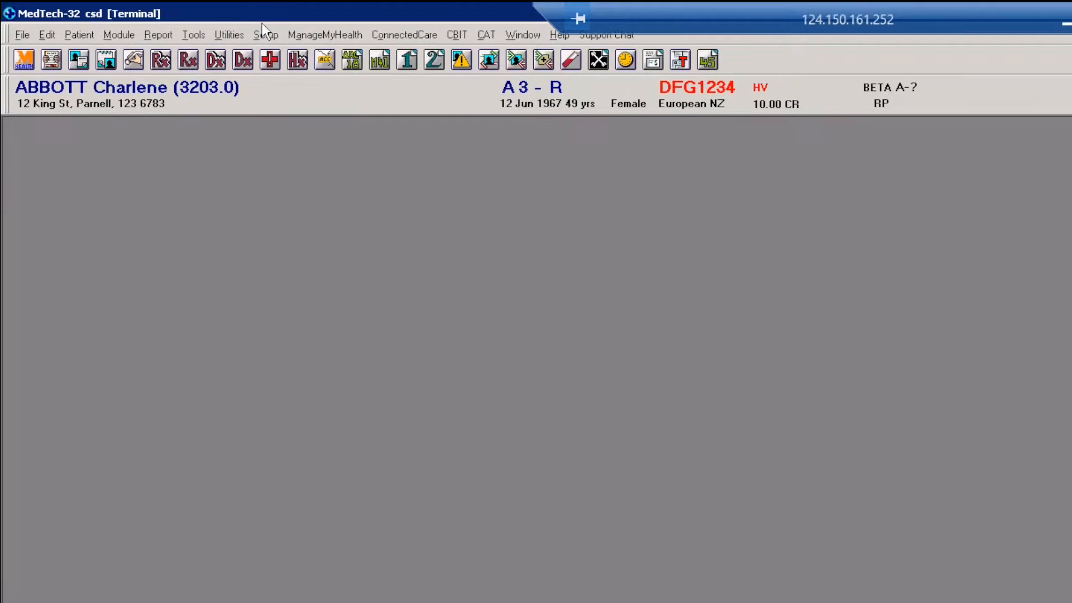
View the forms and form number settings, including ACC45 details, of the Demo Environment location, and close the record without changes.
left_click(263, 34)
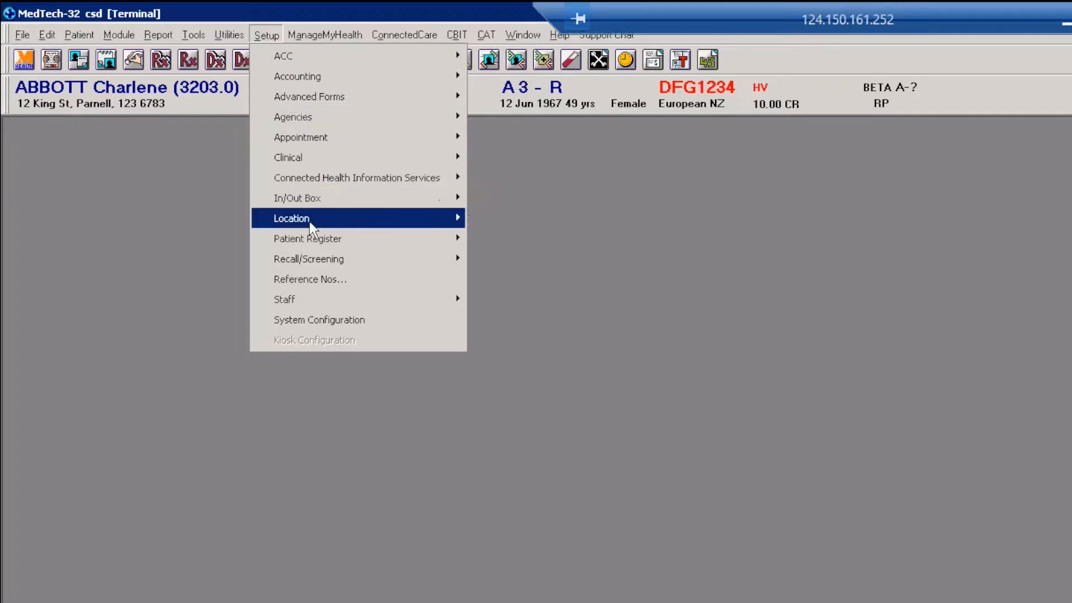
mouse_move(309, 221)
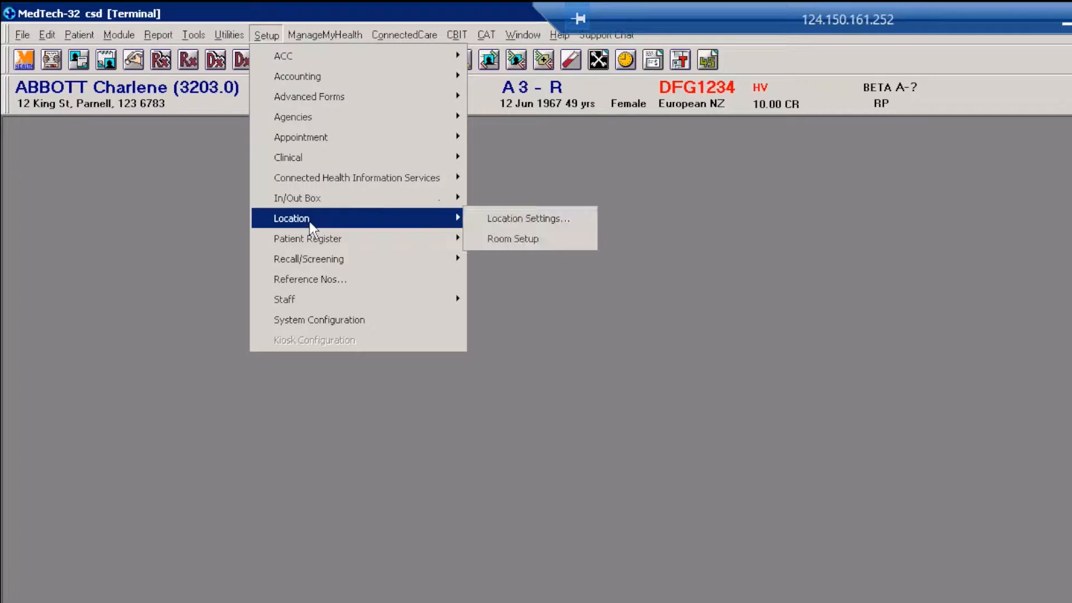
left_click(506, 219)
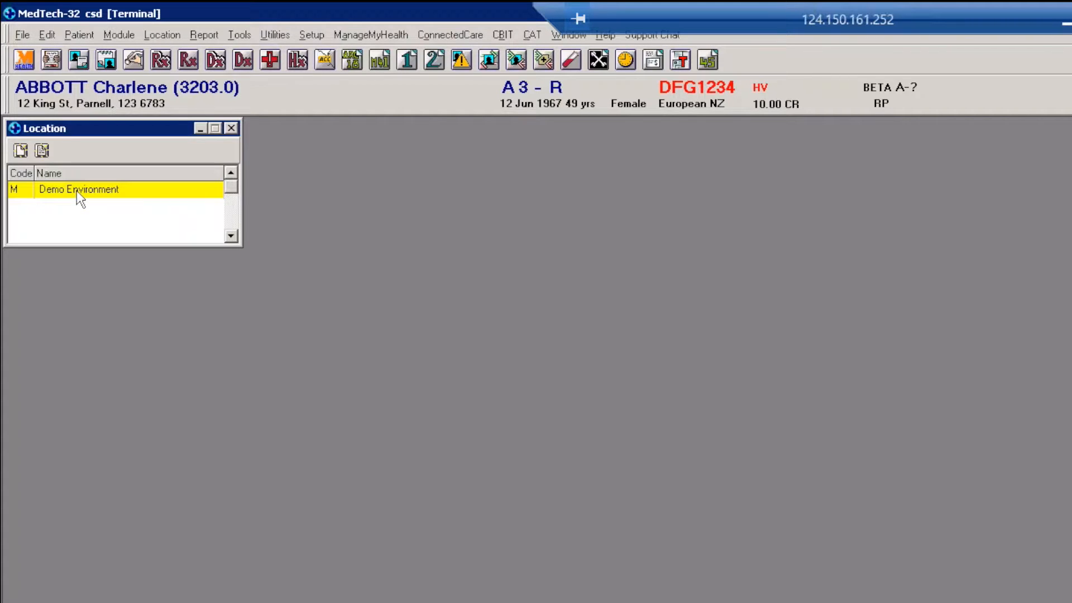
double_click(76, 190)
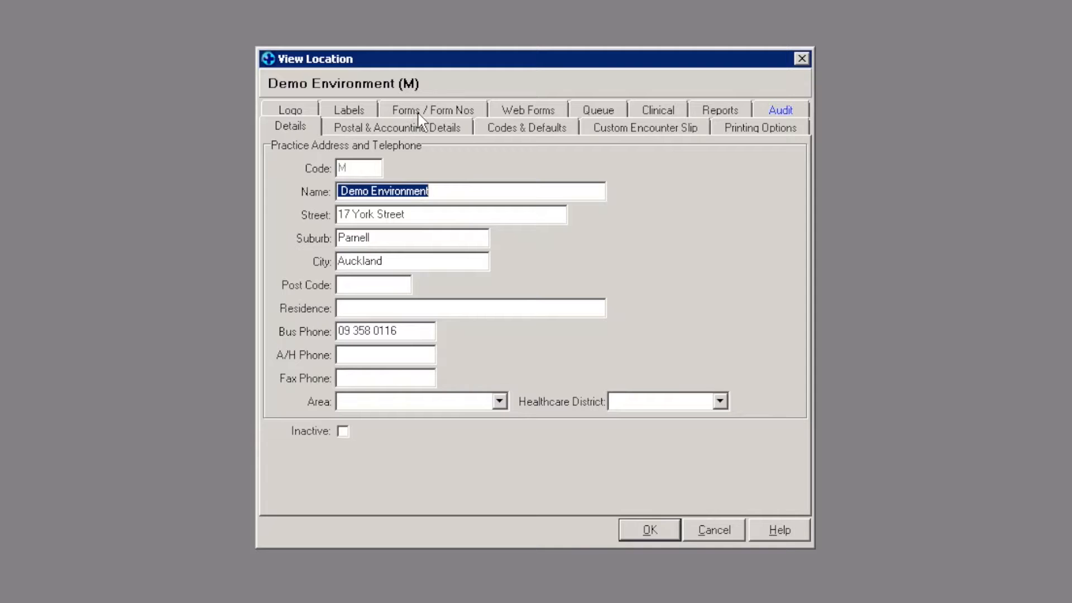
left_click(418, 114)
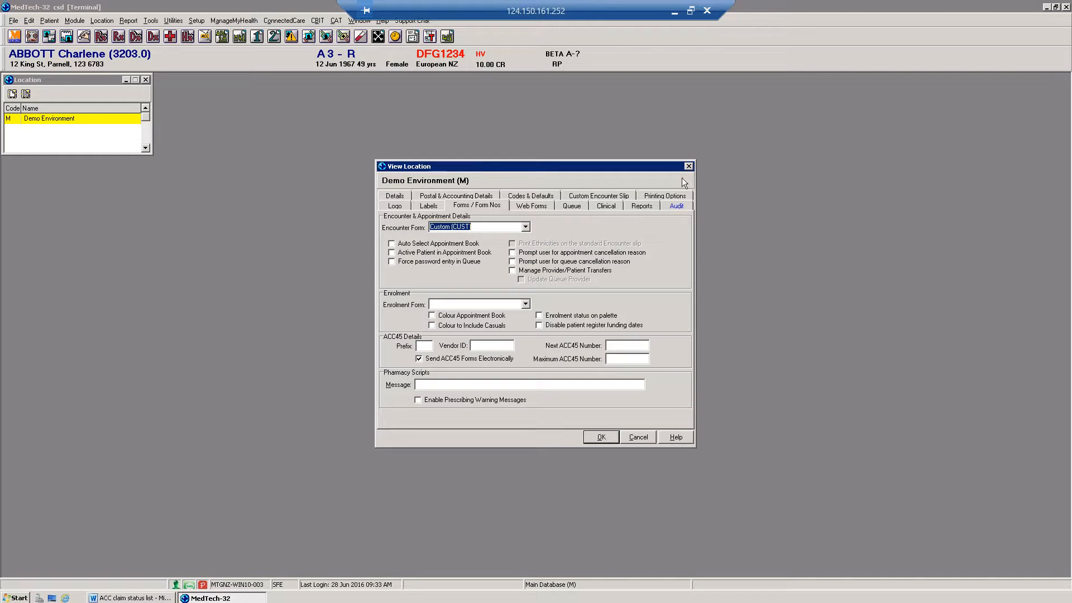
left_click(689, 167)
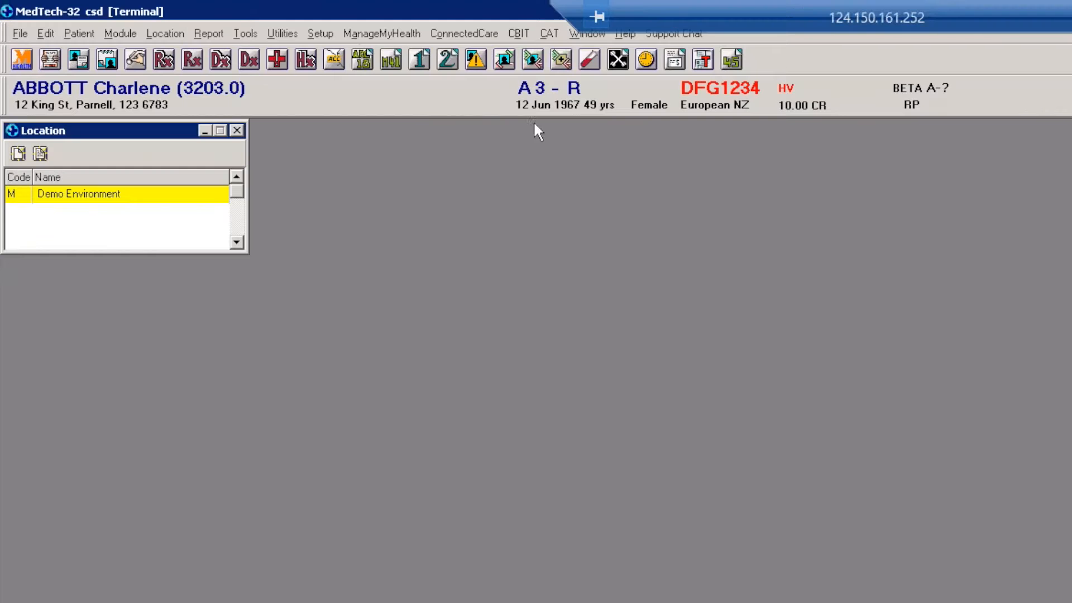
View the provider and ACC form settings of the staff member with code SFE, and close the record and staff list.
left_click(327, 34)
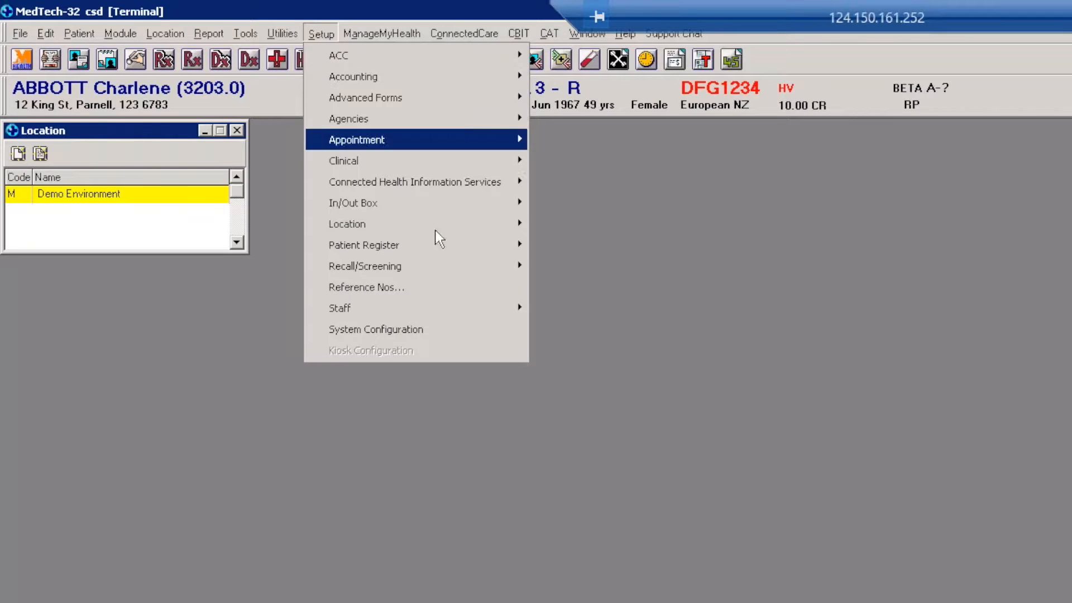
mouse_move(405, 316)
left_click(570, 308)
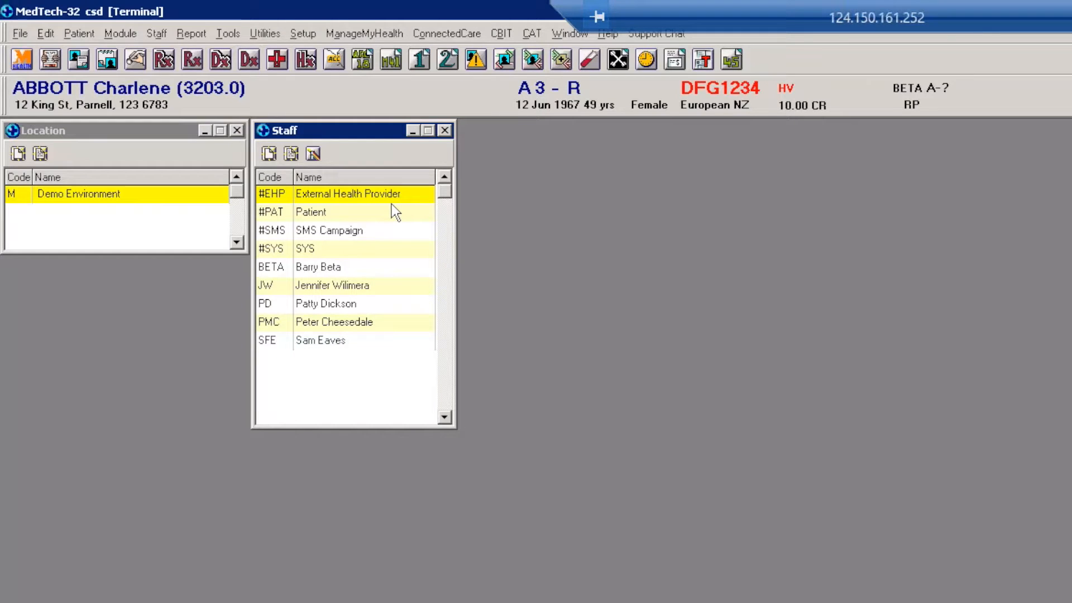
double_click(324, 342)
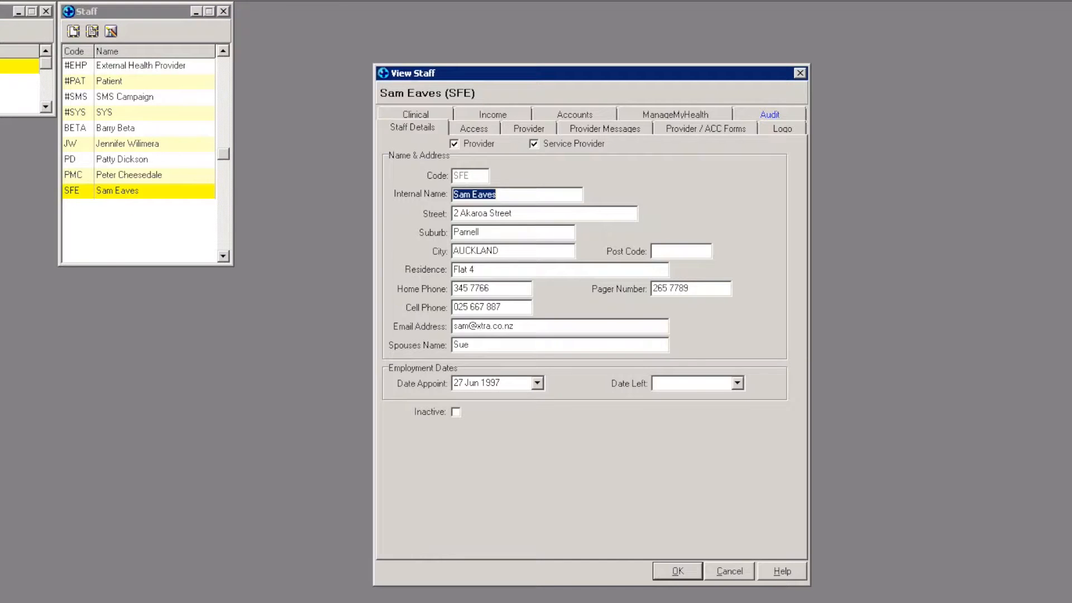
left_click(687, 127)
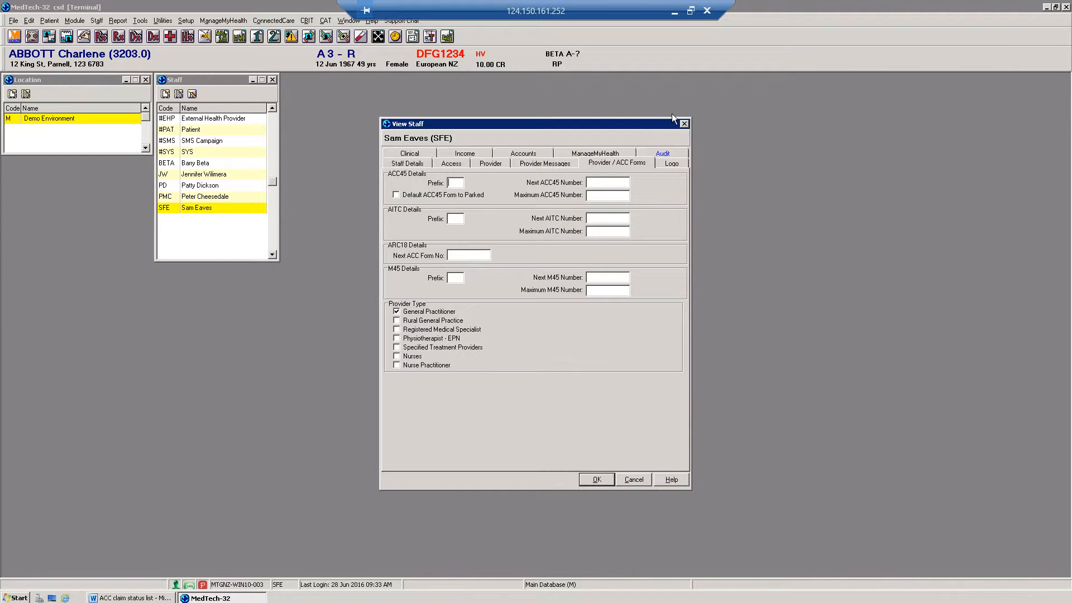
left_click(684, 123)
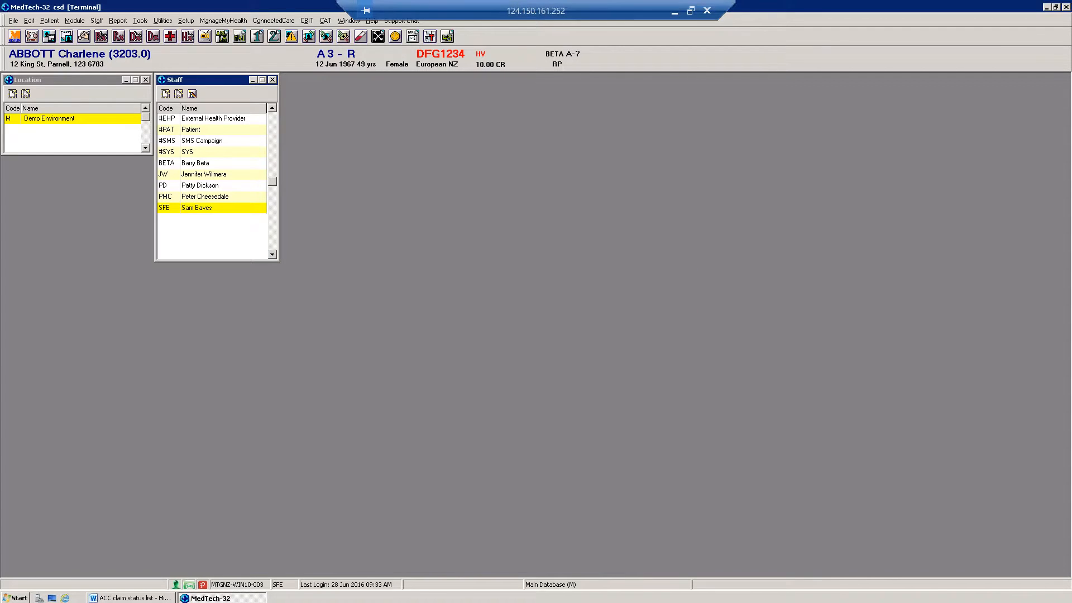
left_click(272, 79)
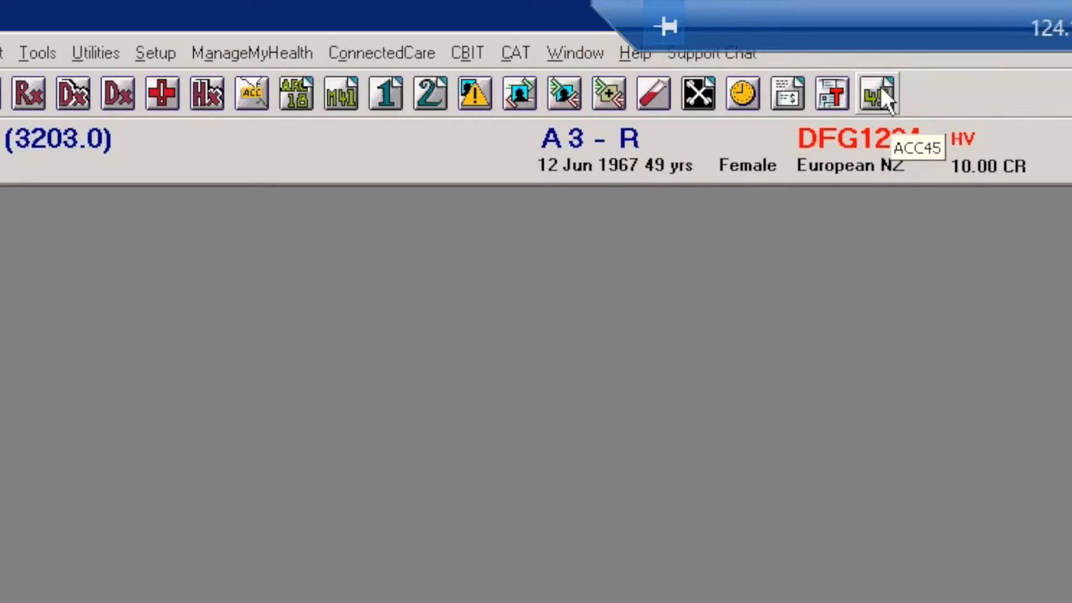
View the toolbar setup with its available and selected items, and close it without changes.
left_click(584, 50)
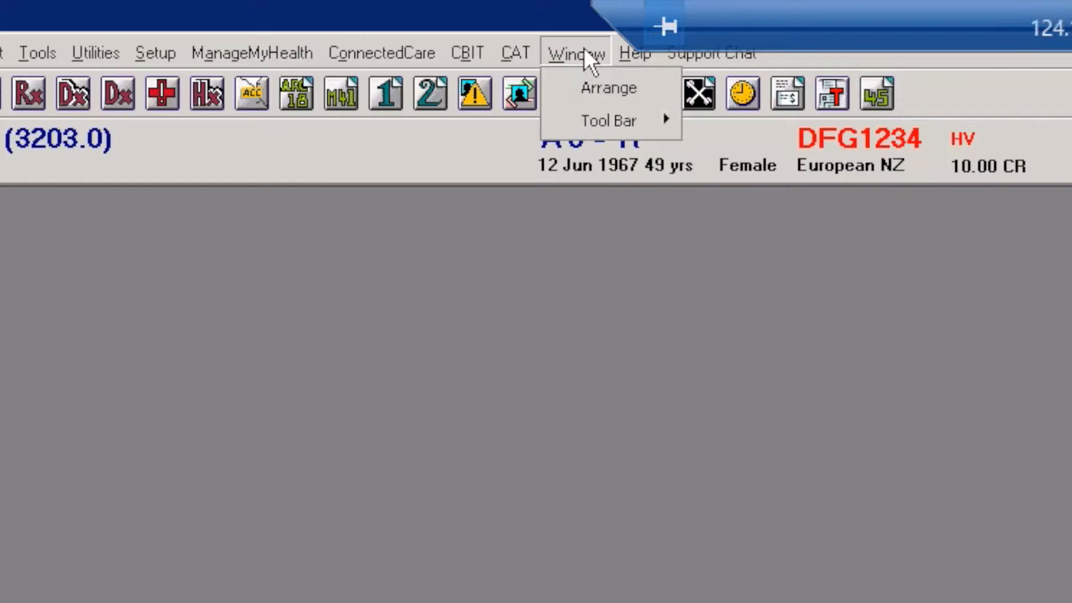
mouse_move(582, 125)
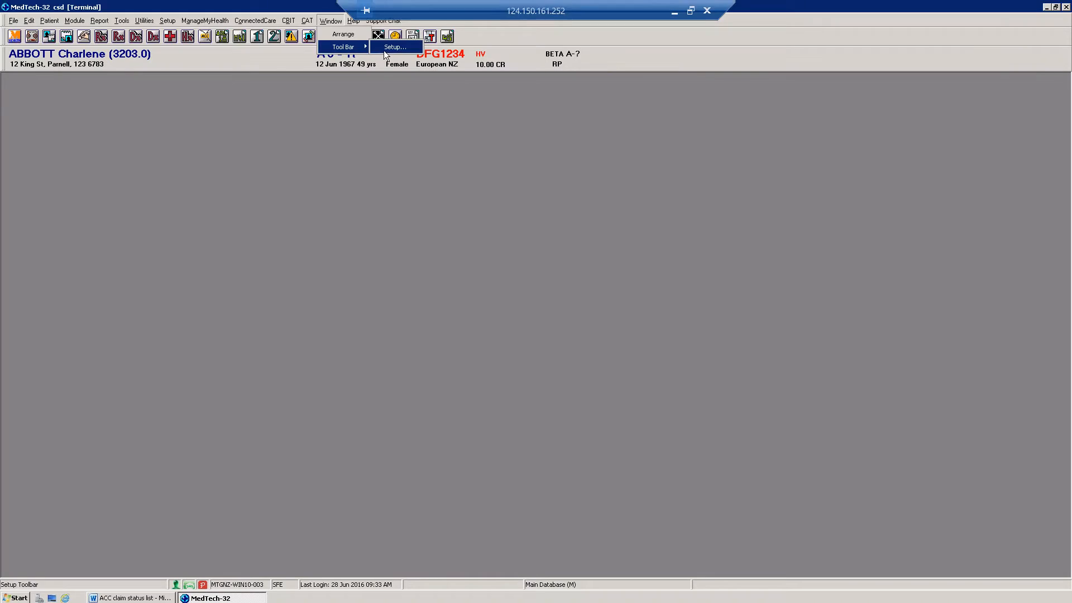
left_click(742, 121)
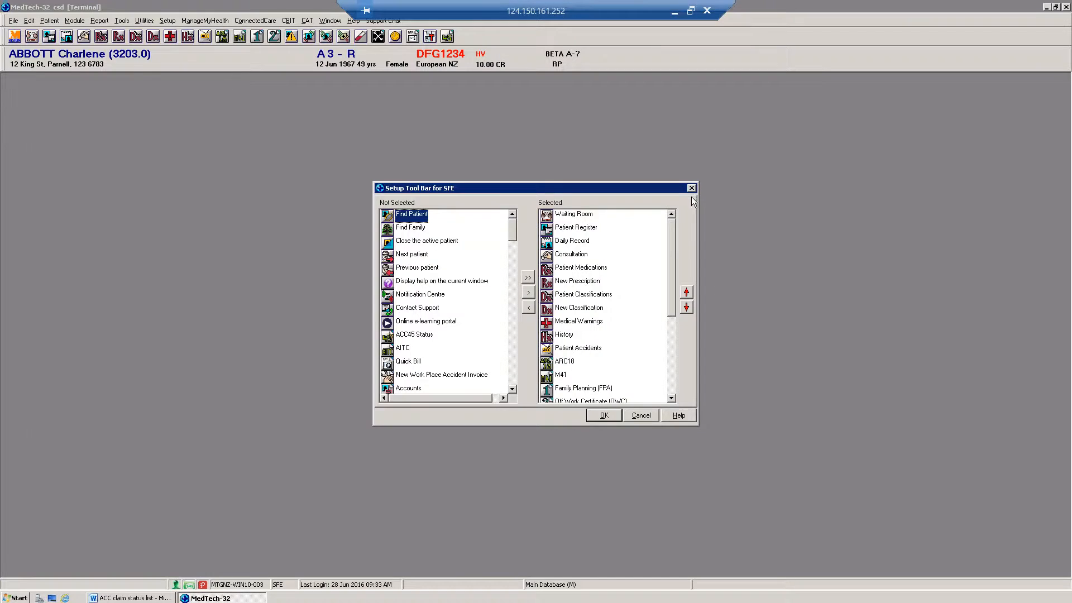
left_click(692, 189)
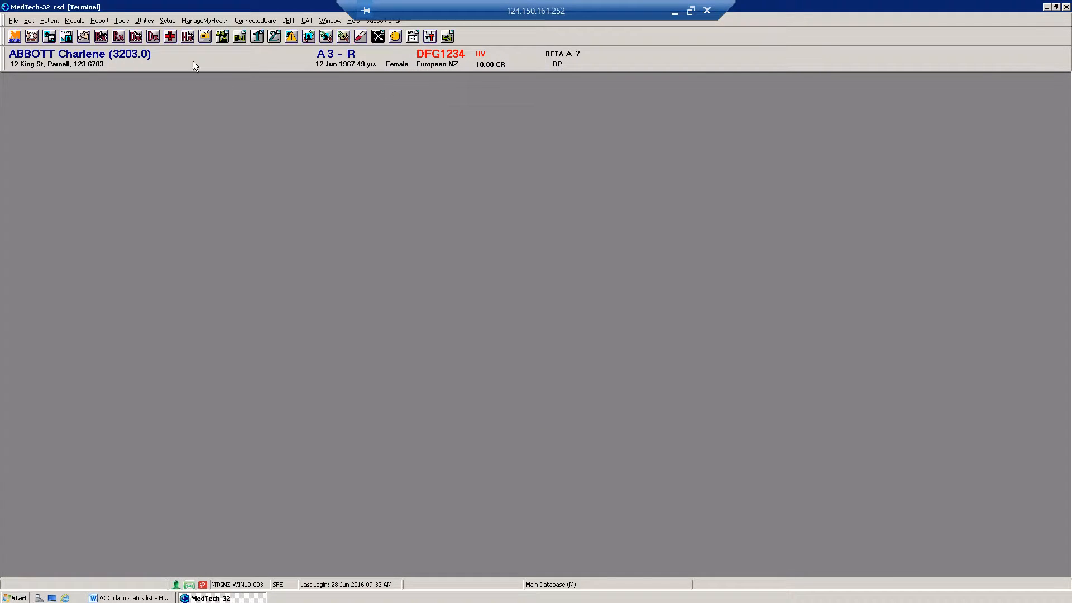
Create a new ACC45 form for the current patient and set the ethnicity to European not defined (10).
left_click(74, 21)
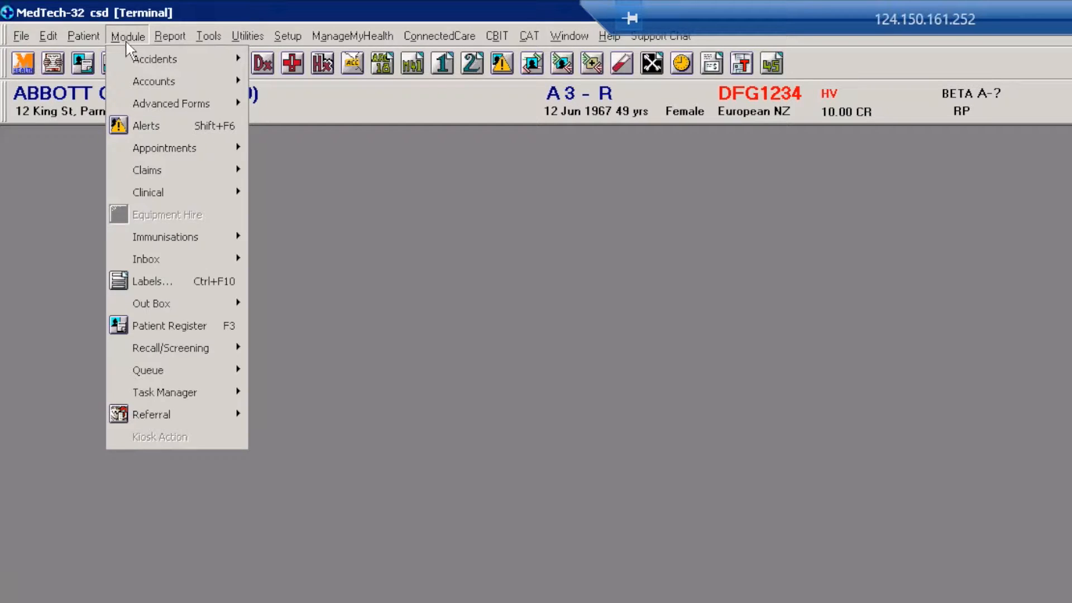
mouse_move(130, 57)
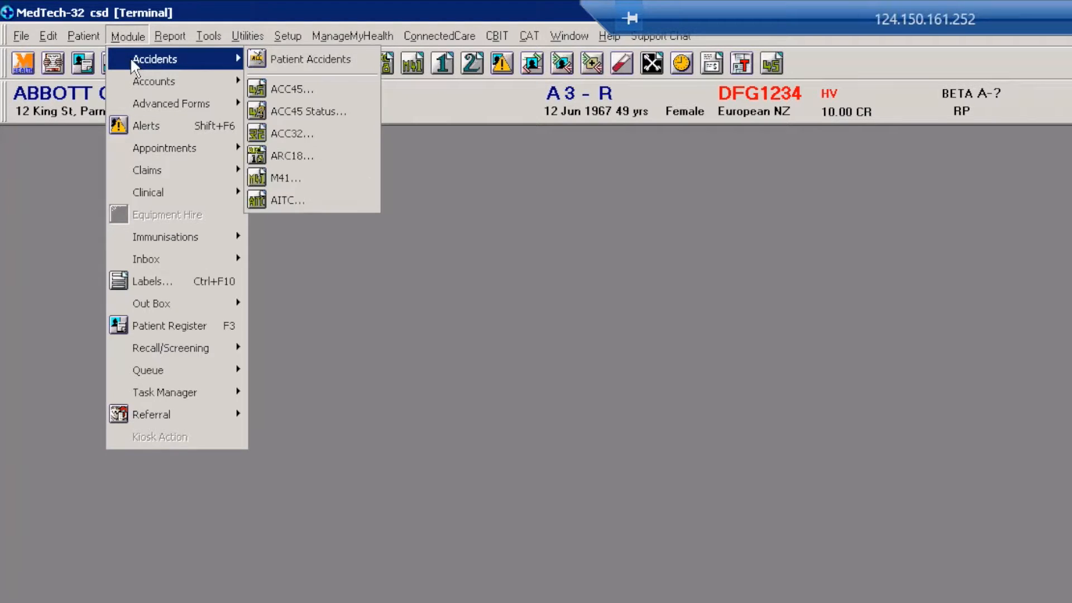
left_click(266, 89)
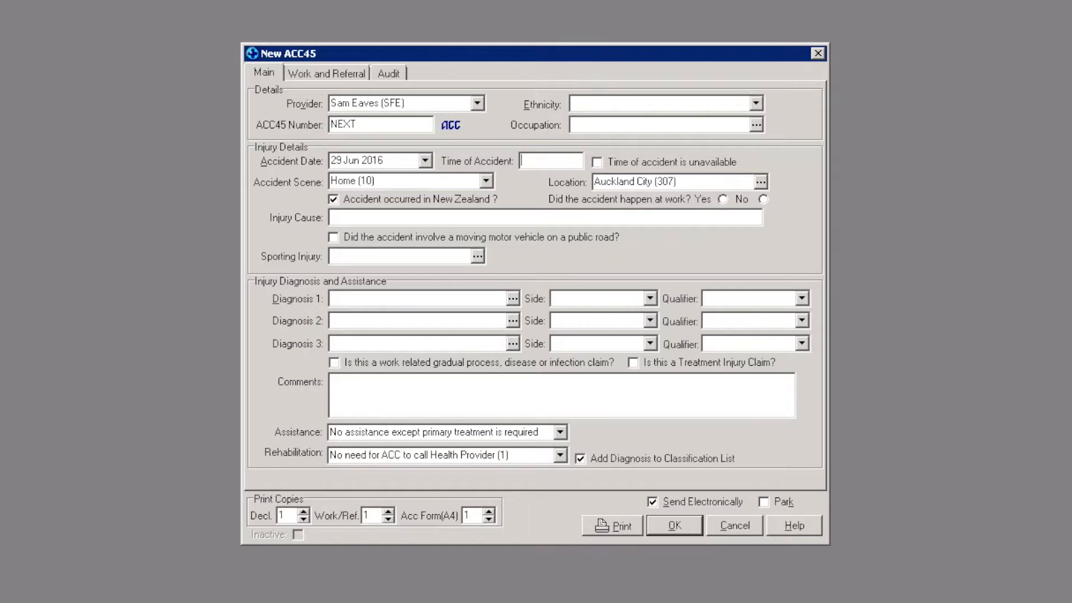
left_click(756, 103)
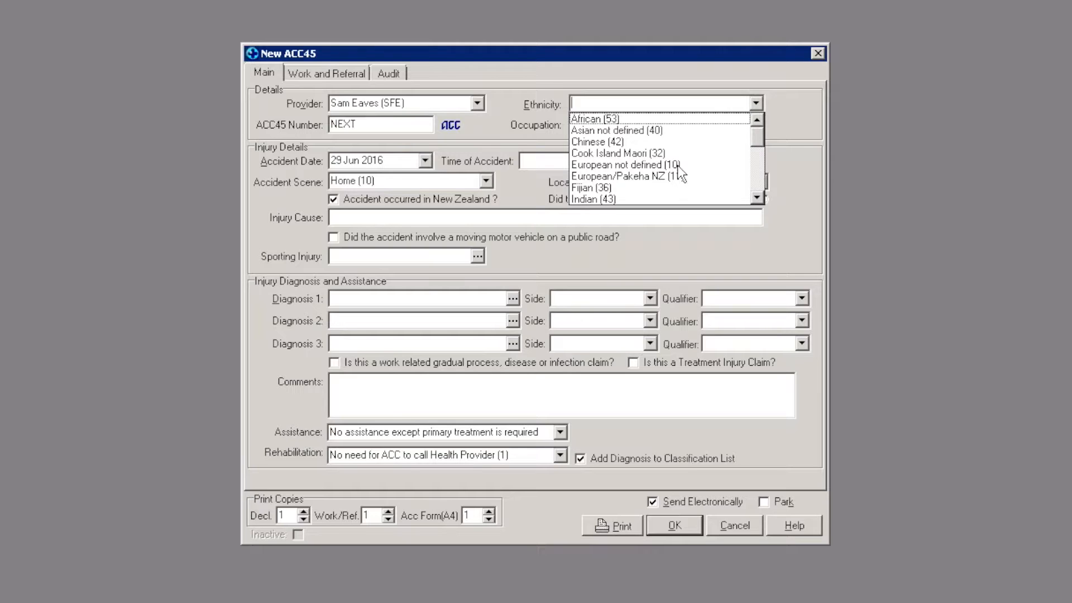
left_click(640, 164)
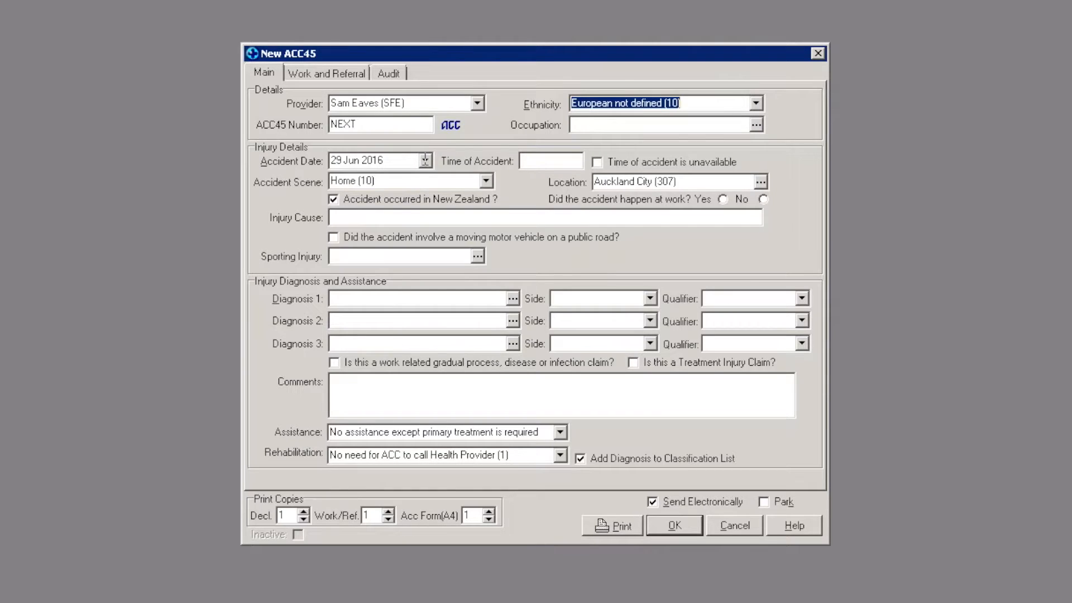
Set the accident date to 28 Jun 2016 and the time of accident to 2 pm.
left_click(425, 161)
left_click(411, 294)
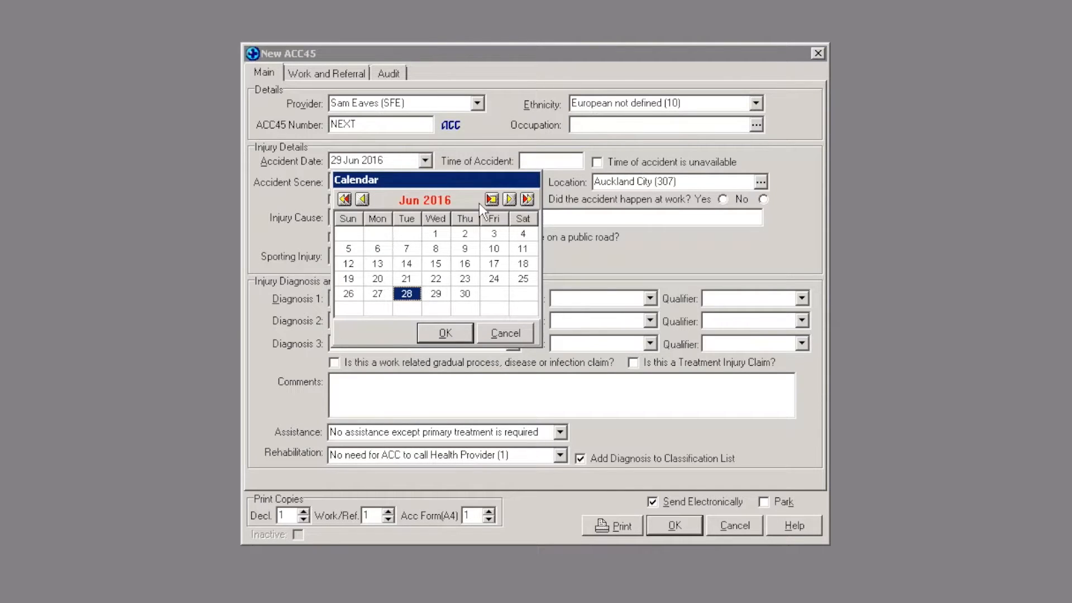
left_click(451, 332)
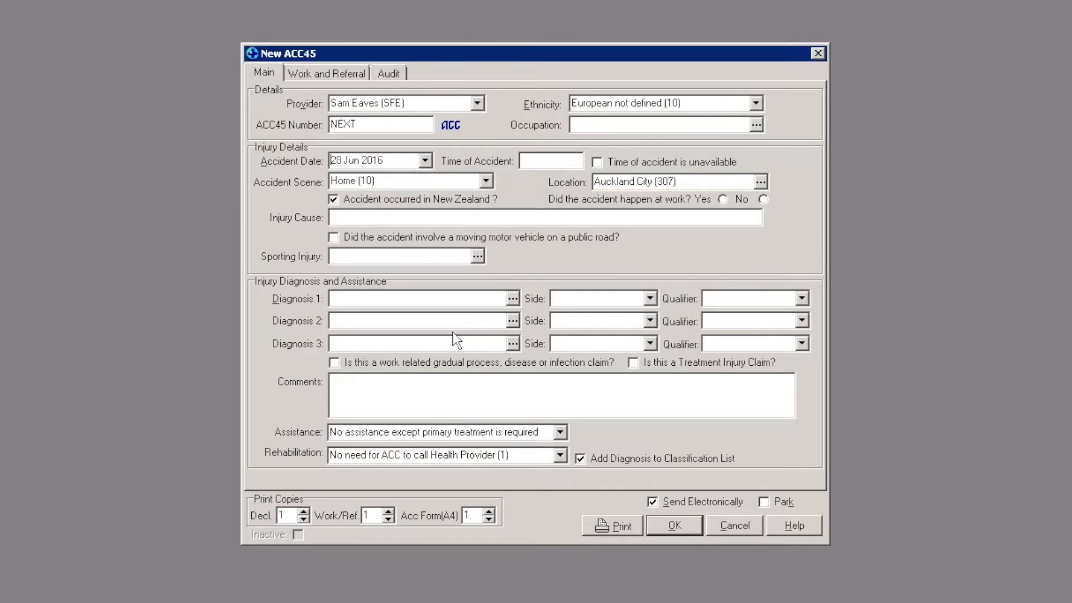
left_click(554, 160)
type("2pm")
Enter the injury cause "tripped over cord and sprained ankle".
left_click(425, 216)
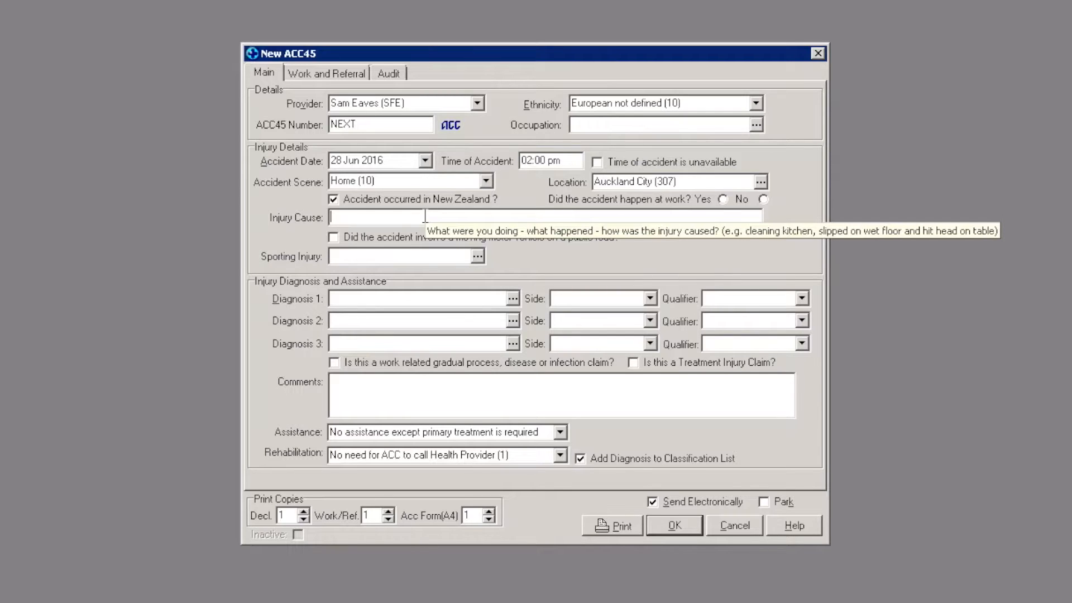
type("tr")
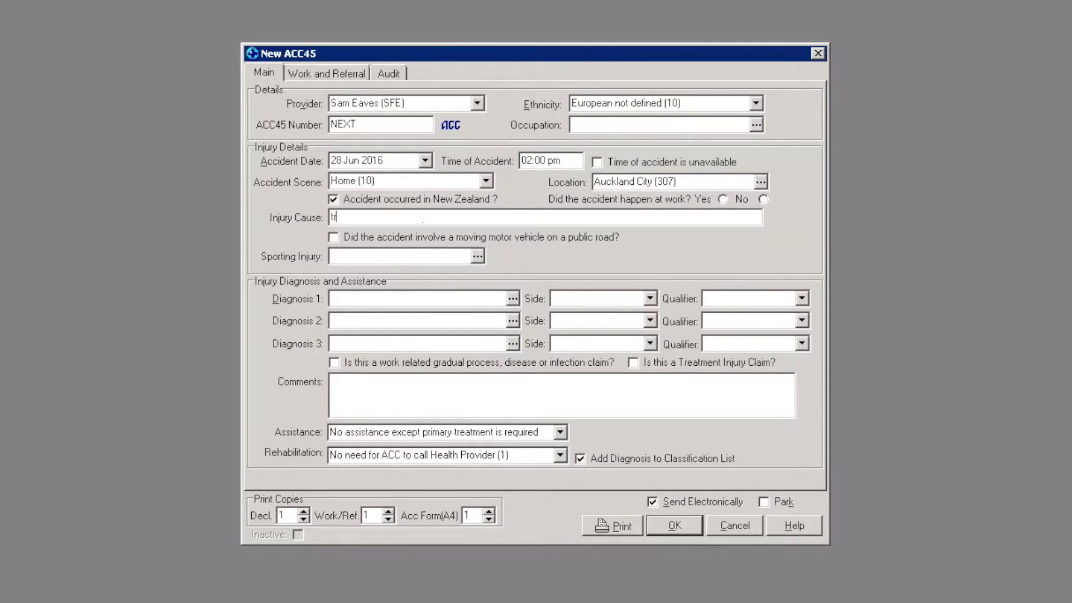
type("ipped over cord and spra")
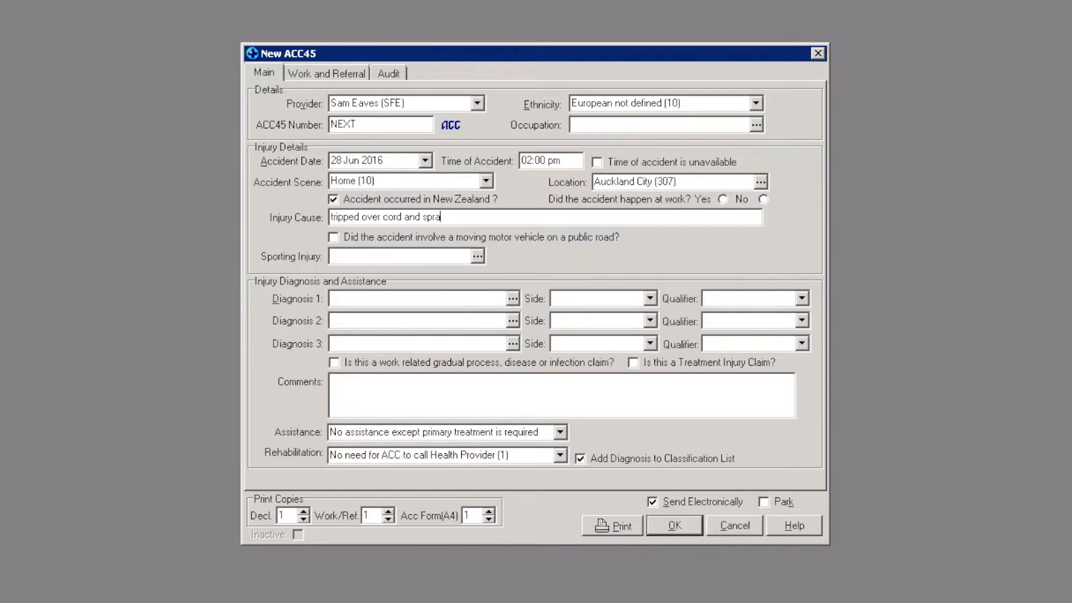
type("ined ankle")
Check the ACC45 form's work and referral details, and save the form as parked.
left_click(313, 74)
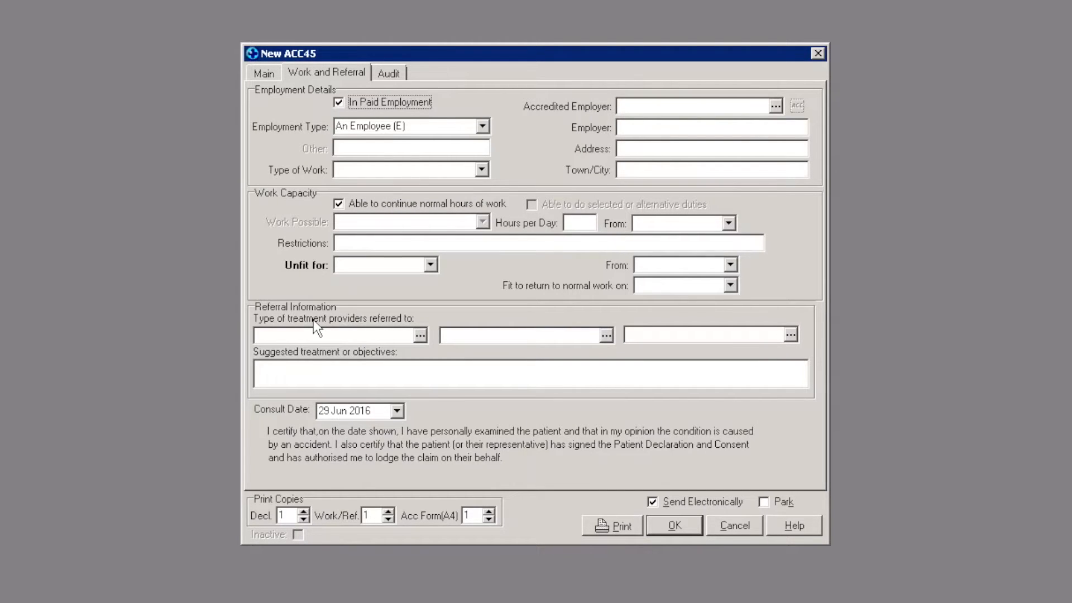
left_click(270, 73)
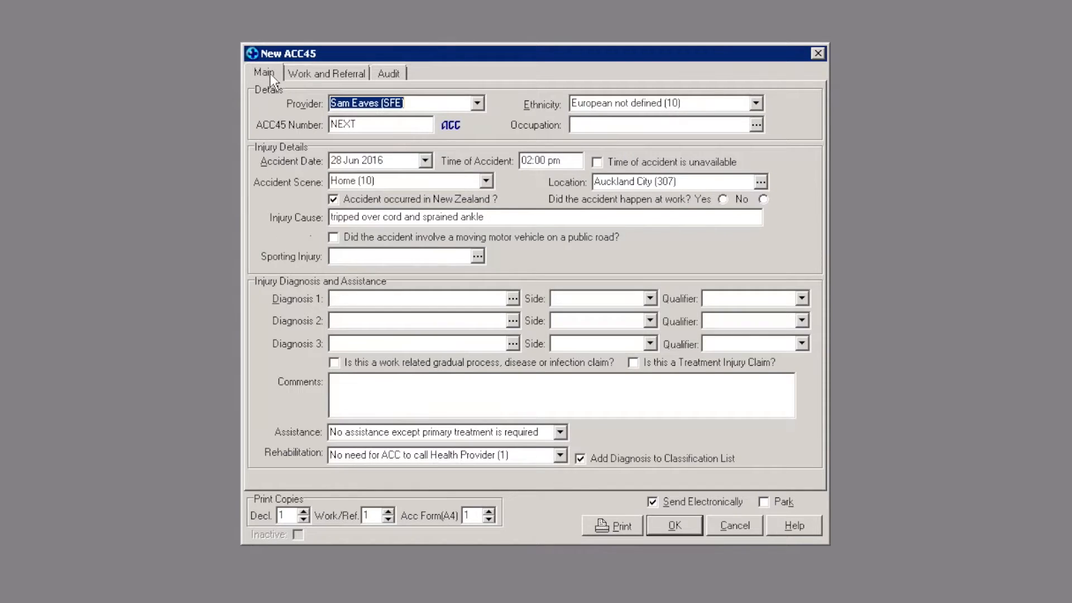
left_click(764, 501)
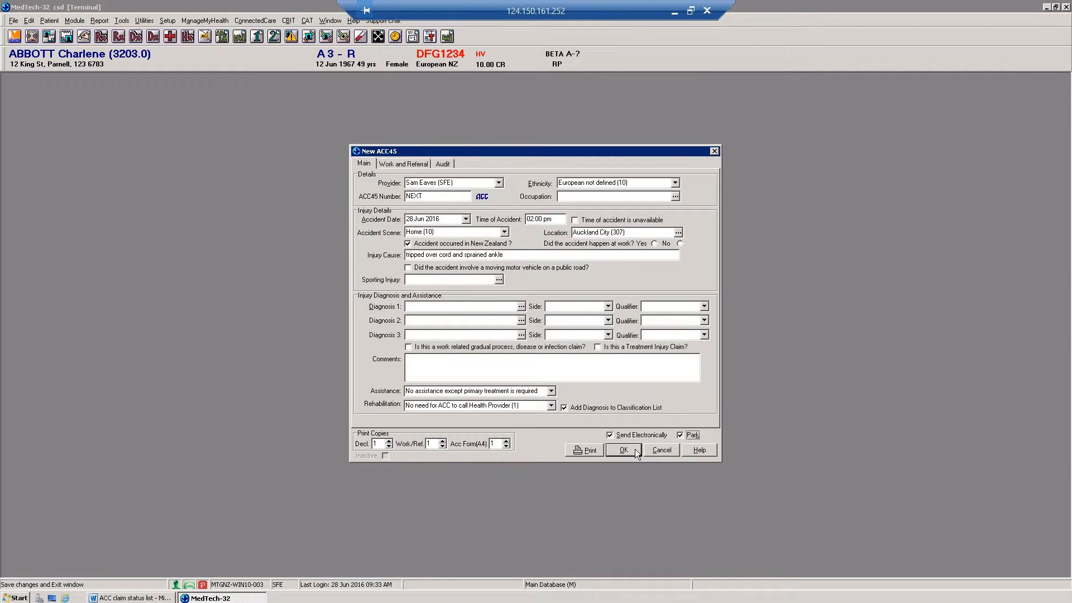
left_click(692, 526)
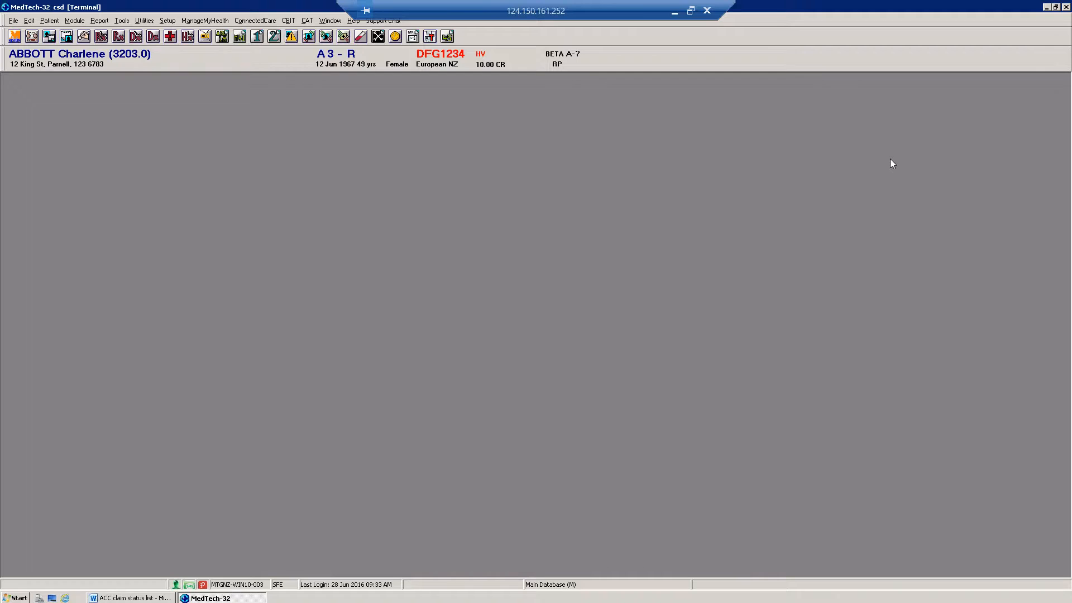
List the patient's accidents and view the accident details of the 28 Jun 2016 entry.
left_click(74, 20)
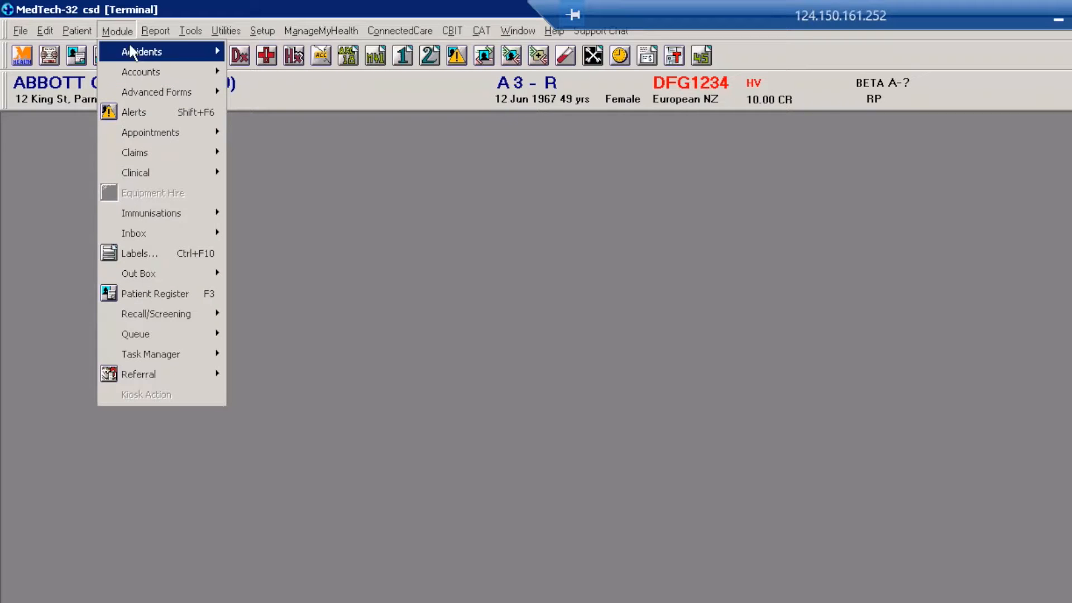
mouse_move(133, 58)
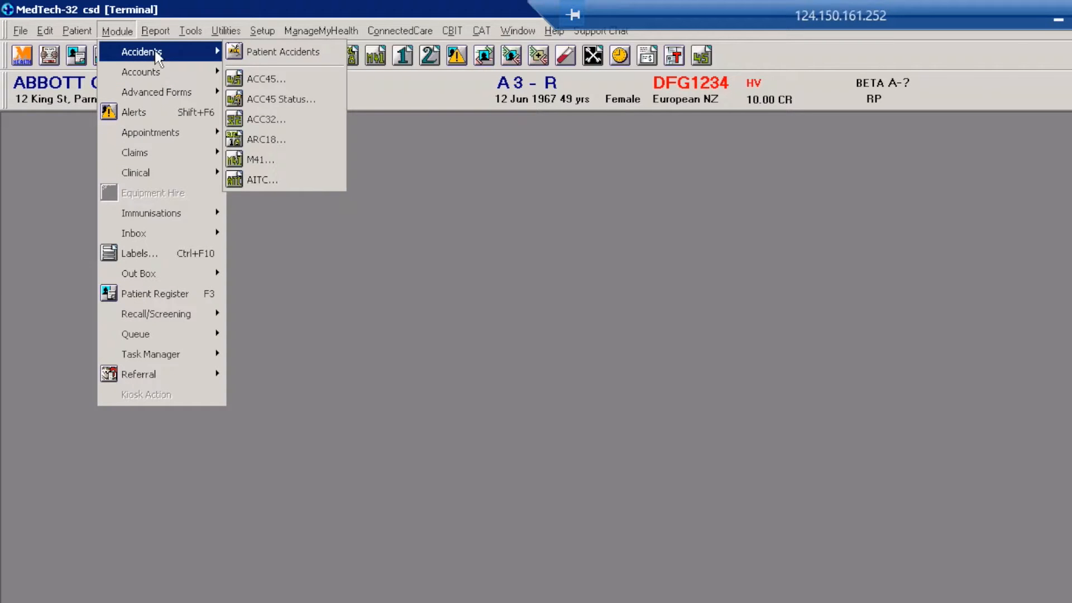
left_click(282, 51)
left_click_drag(342, 203, 637, 217)
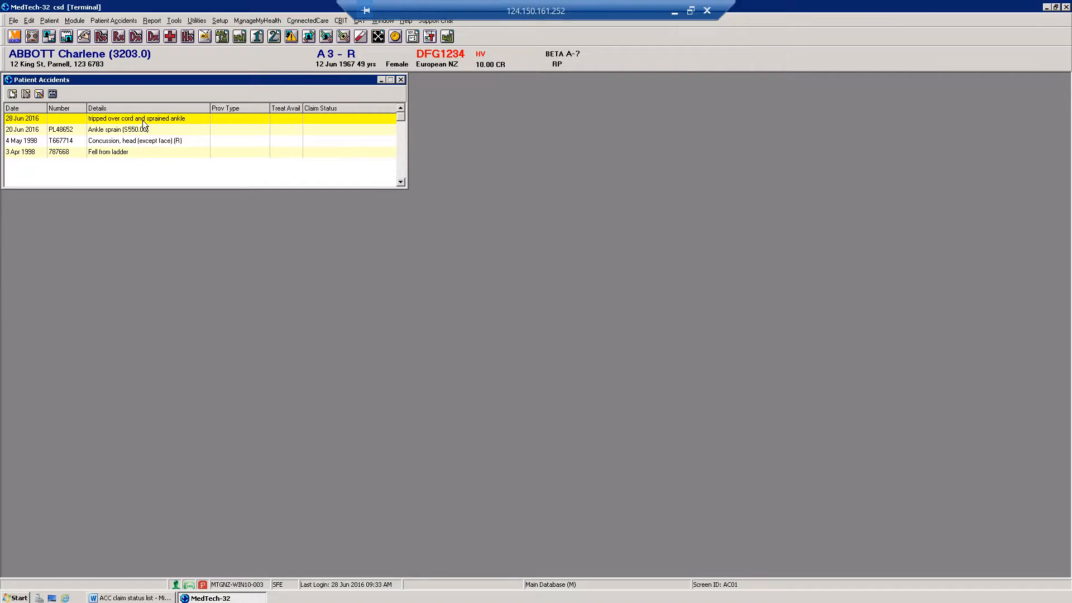
double_click(225, 186)
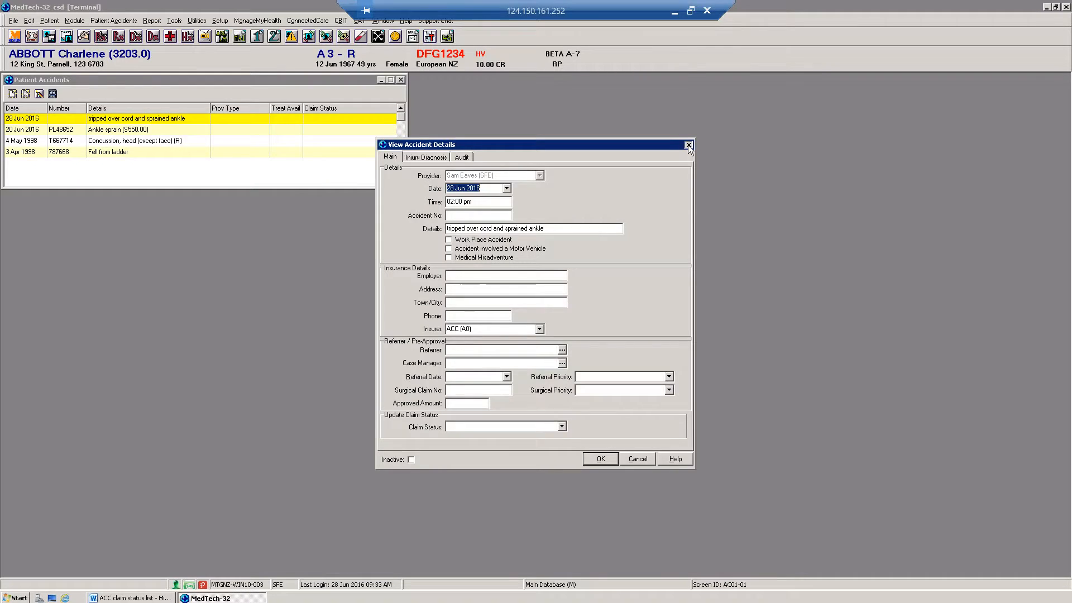
key("Return")
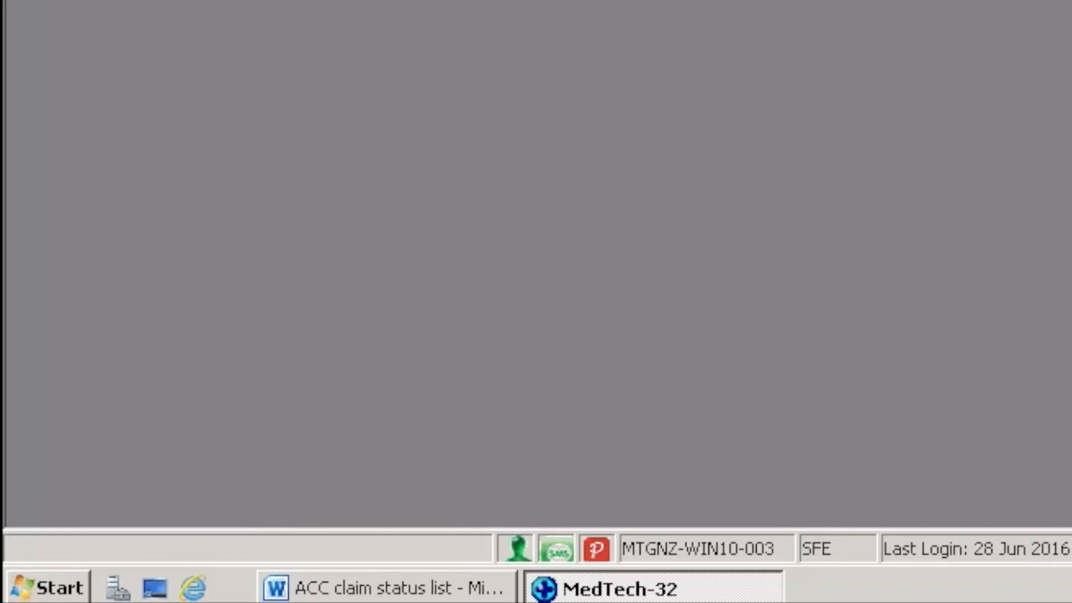
Switch to the ACC claim status list in Word, read the ACC45 claim status meanings, and return to MedTech-32.
left_click(490, 598)
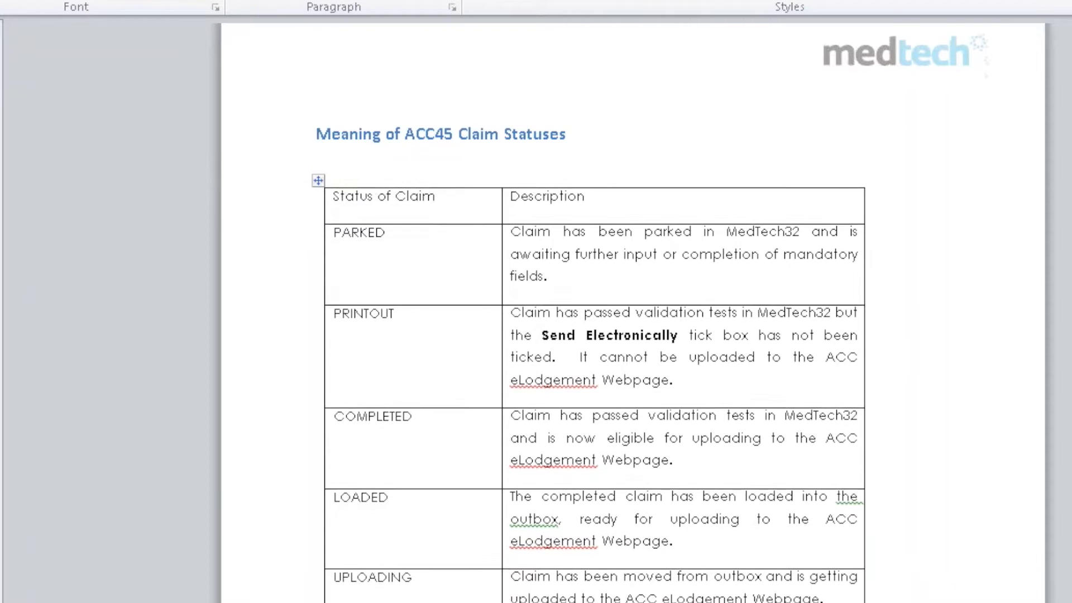
scroll(632, 312, "down", 5)
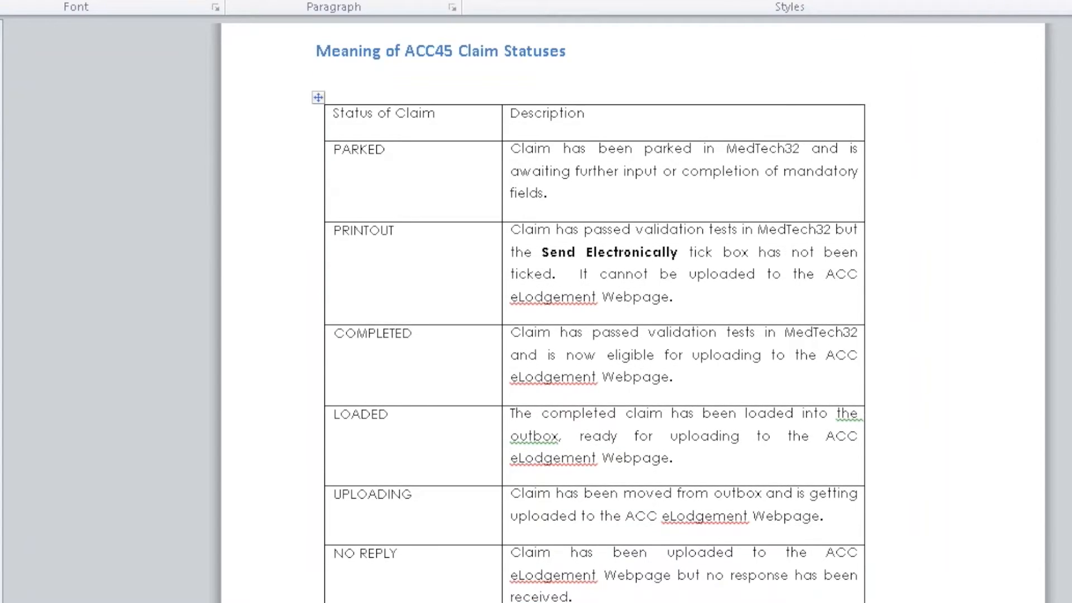
scroll(632, 312, "down", 2)
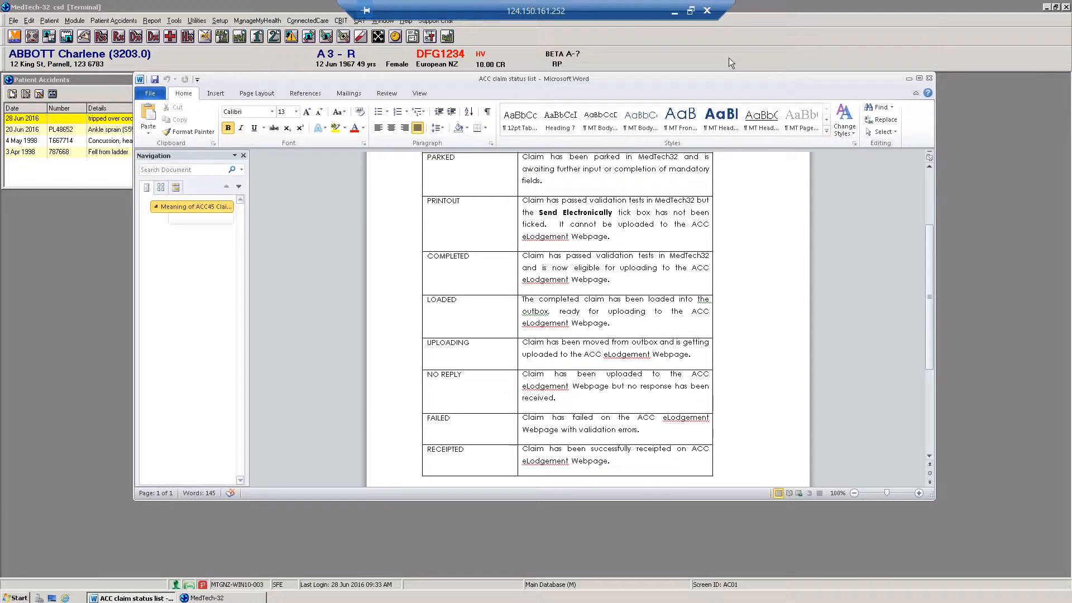
left_click(728, 60)
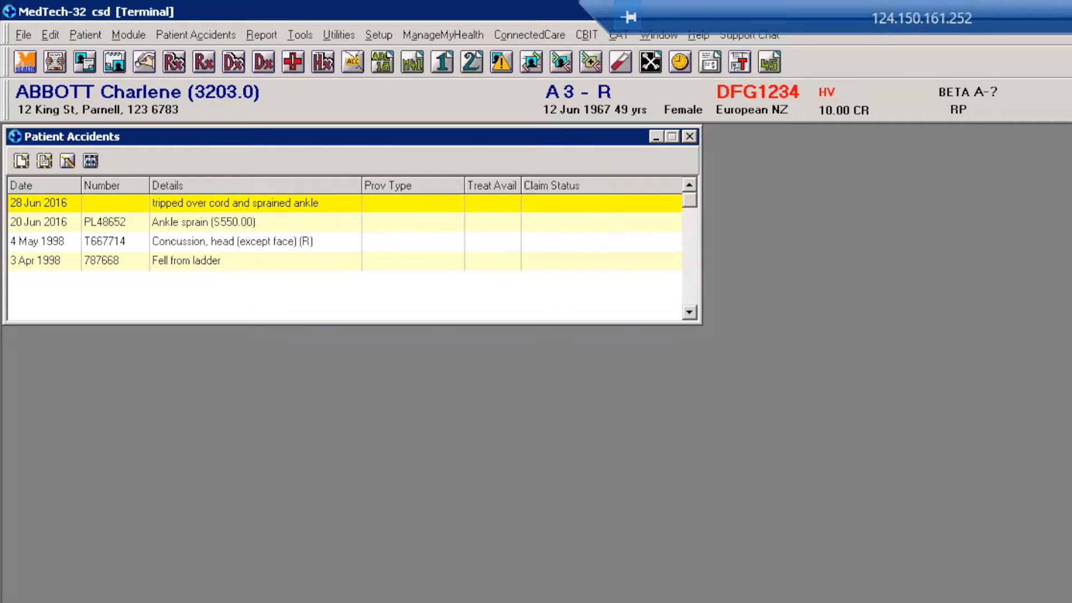
Close the patient accidents list and display the parked documents.
left_click(690, 136)
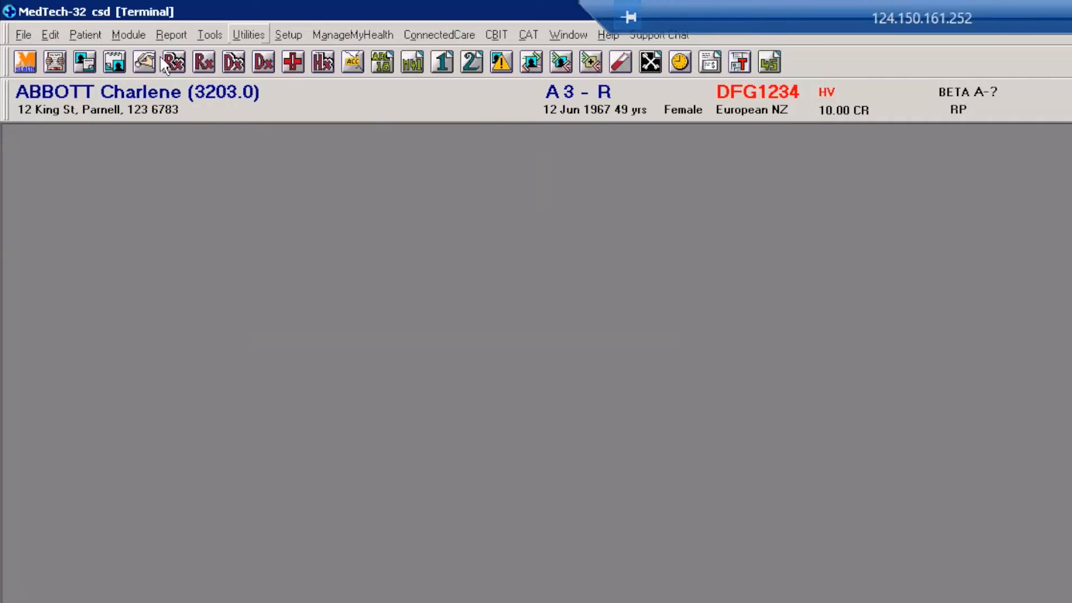
left_click(128, 35)
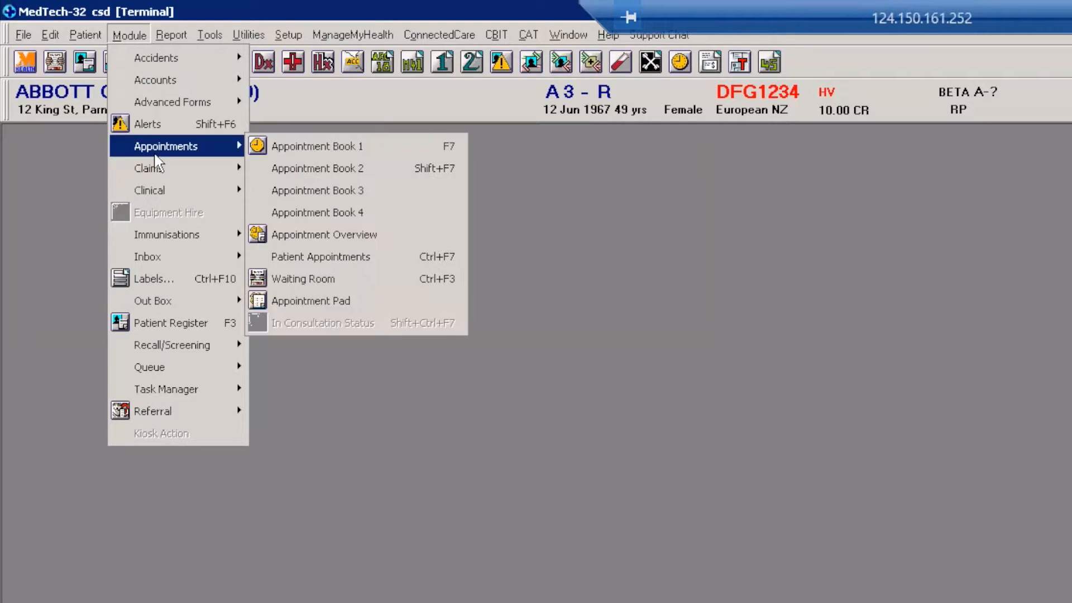
mouse_move(146, 306)
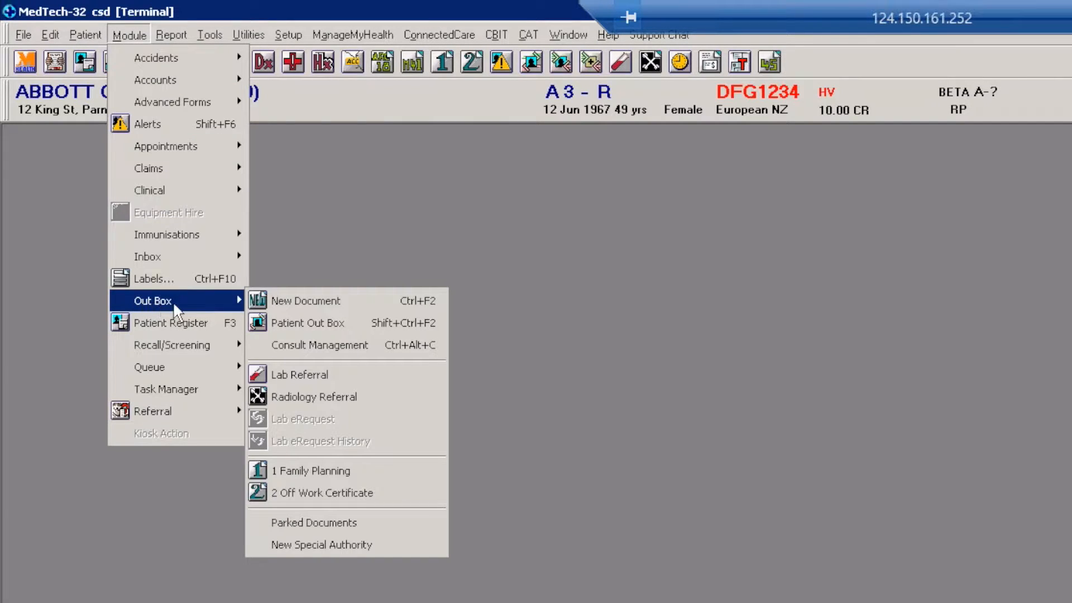
left_click(346, 517)
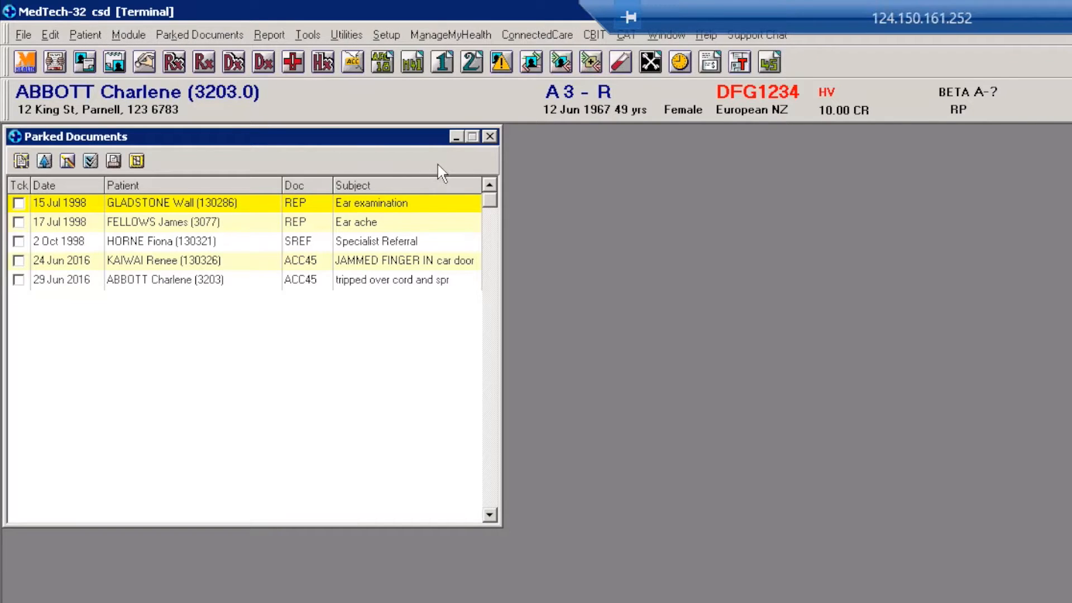
left_click_drag(421, 132, 636, 142)
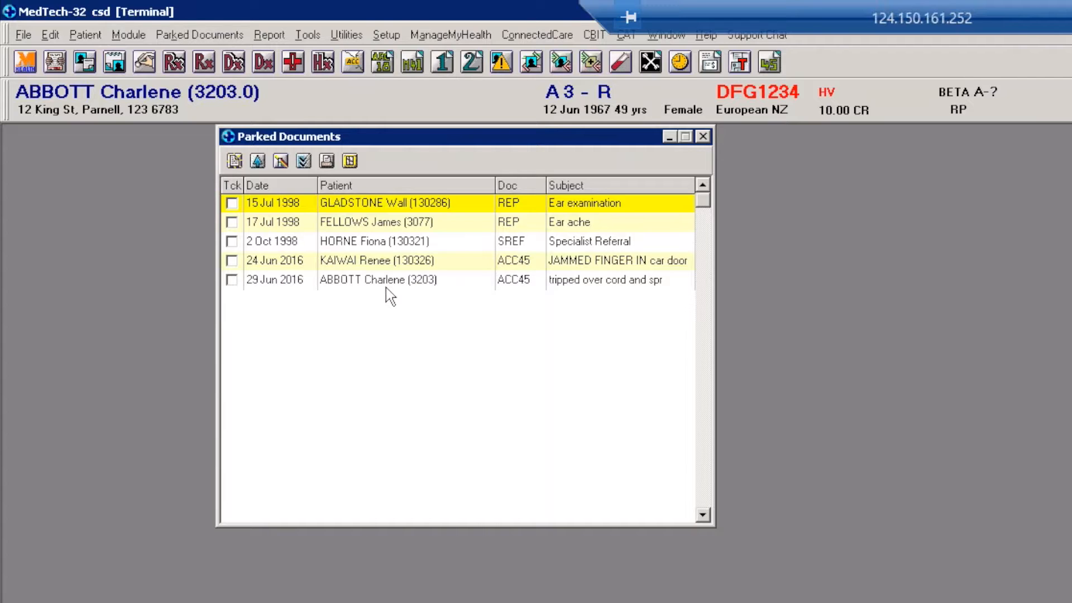
Open the parked ACC45 form dated 29 Jun 2016 and leave it marked as parked.
left_click(423, 281)
double_click(423, 281)
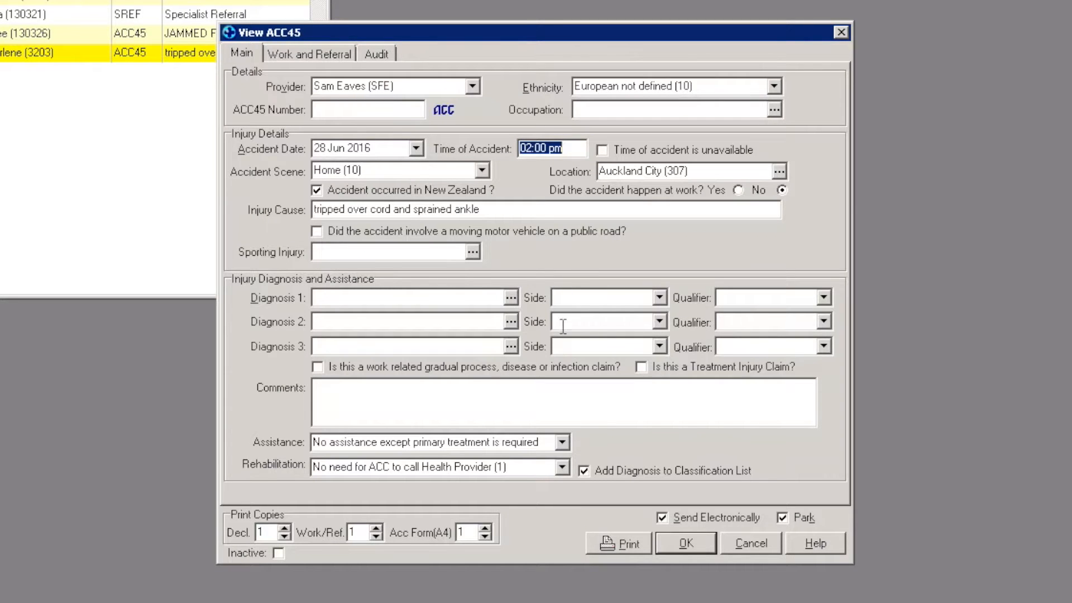
left_click(782, 517)
left_click(782, 518)
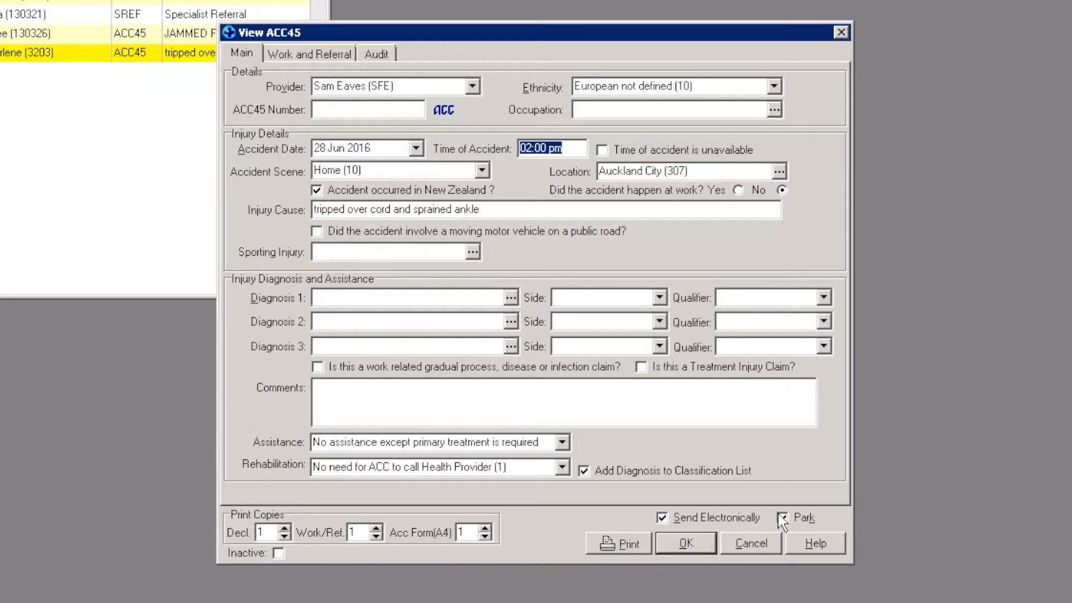
Set the form's first diagnosis to Ankle sprain (S550.00), found by searching "sprain ankle", with side Left (L).
left_click(466, 299)
type("sprain")
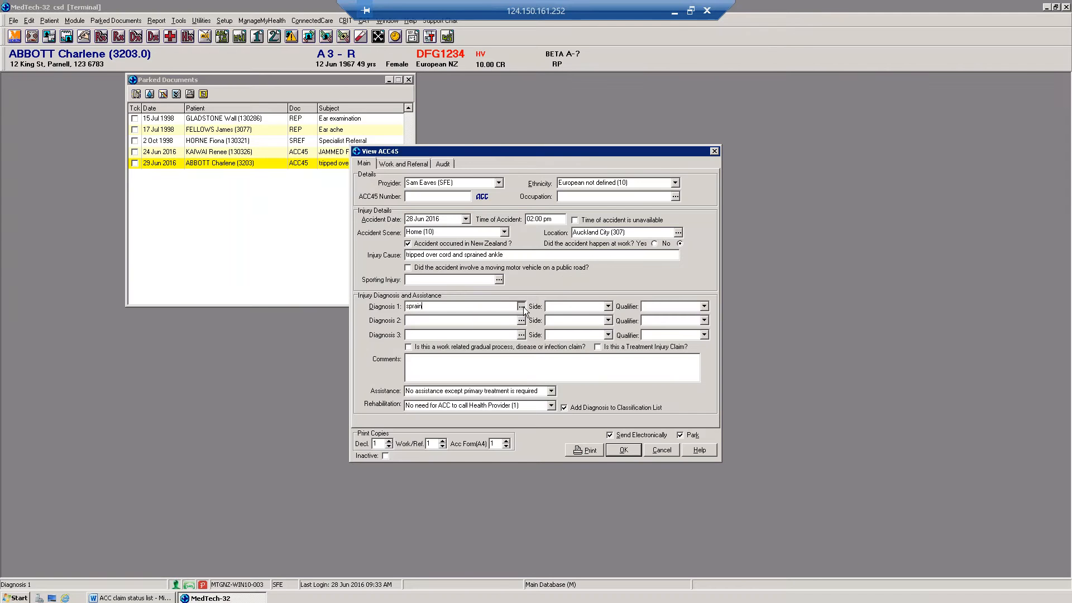
left_click(522, 307)
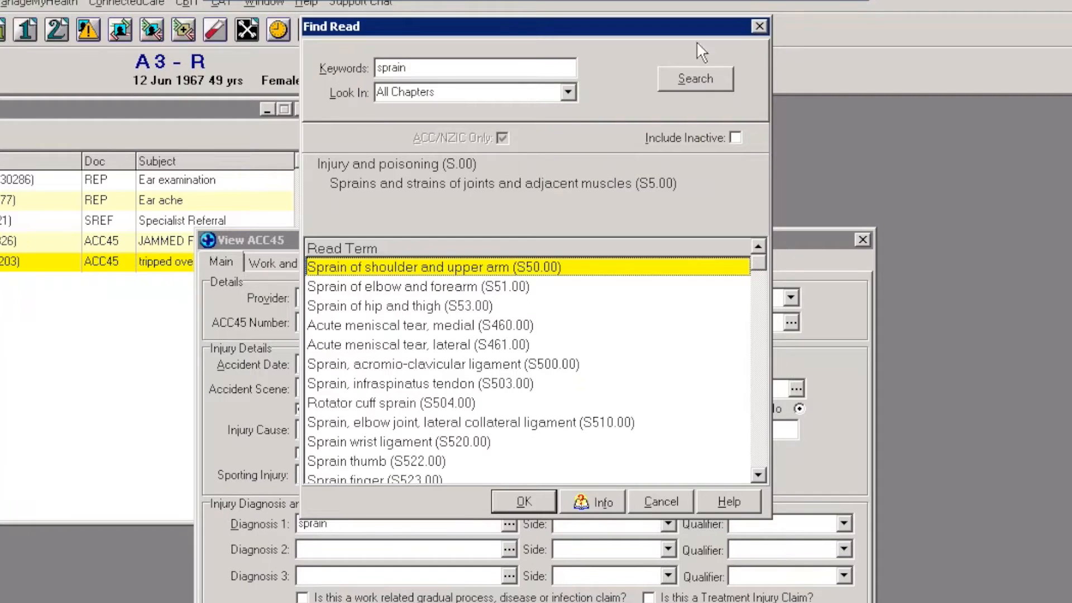
left_click(529, 68)
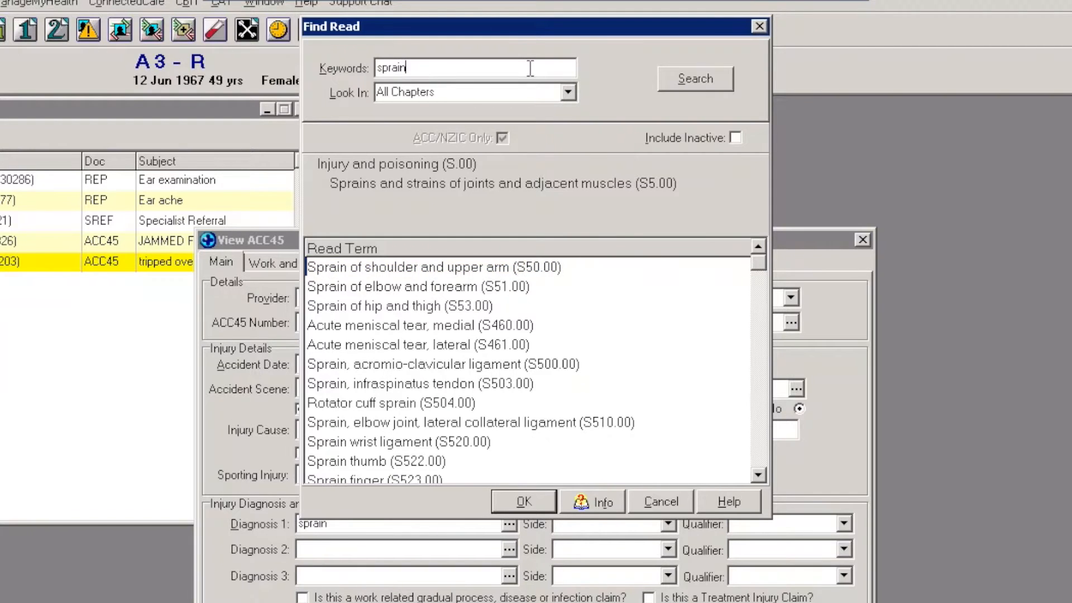
type("a")
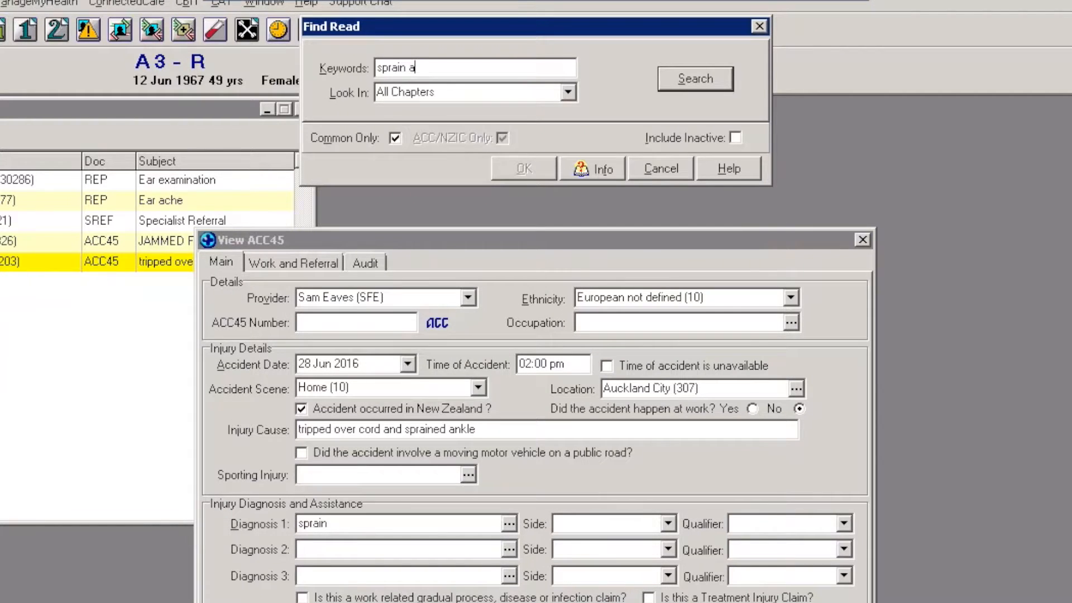
type("nkle")
left_click(692, 81)
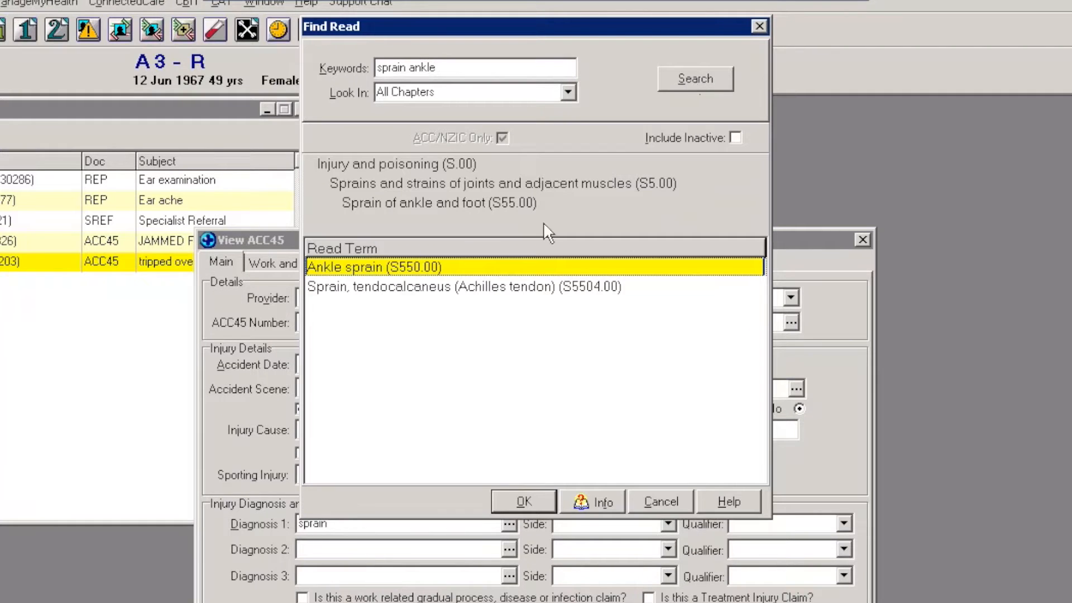
left_click(524, 501)
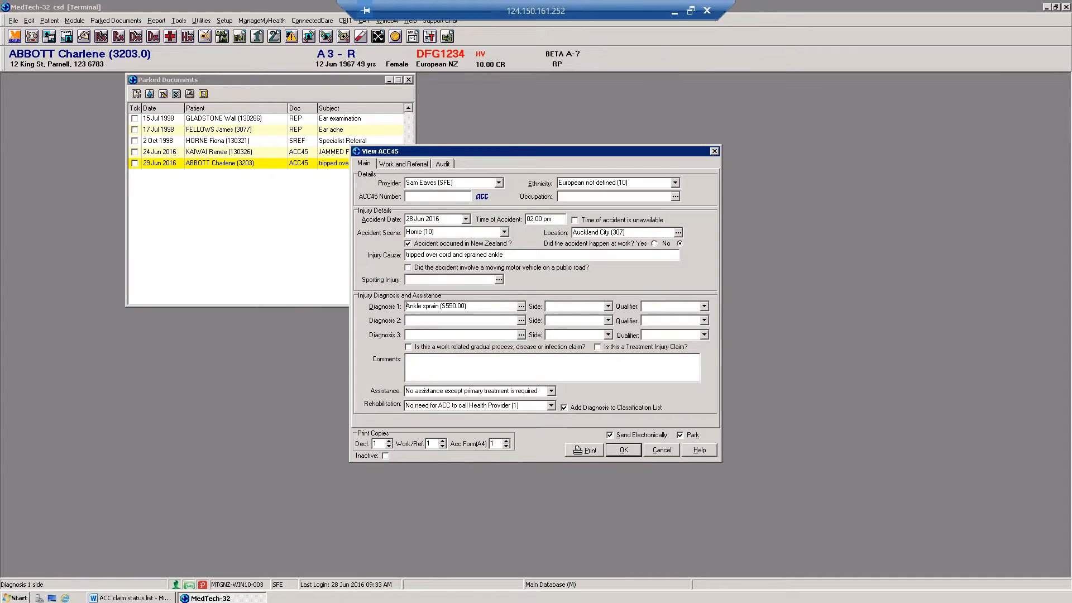
left_click(608, 306)
left_click(594, 316)
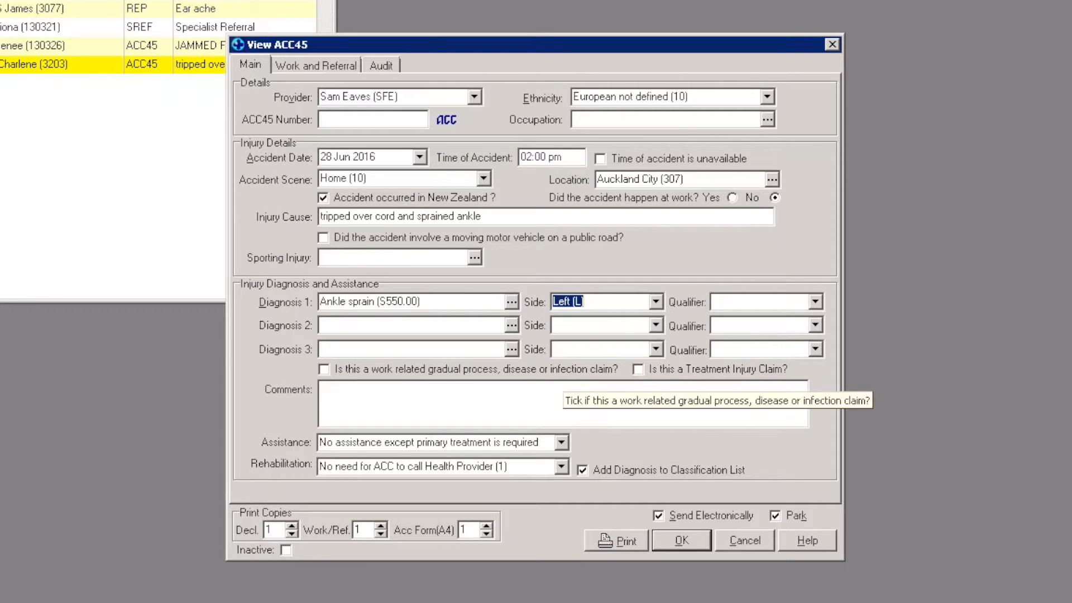
In the work and referral details, set the type of work to Medium (M) and the restrictions to "no heavy lifting or movement on left side".
left_click(332, 70)
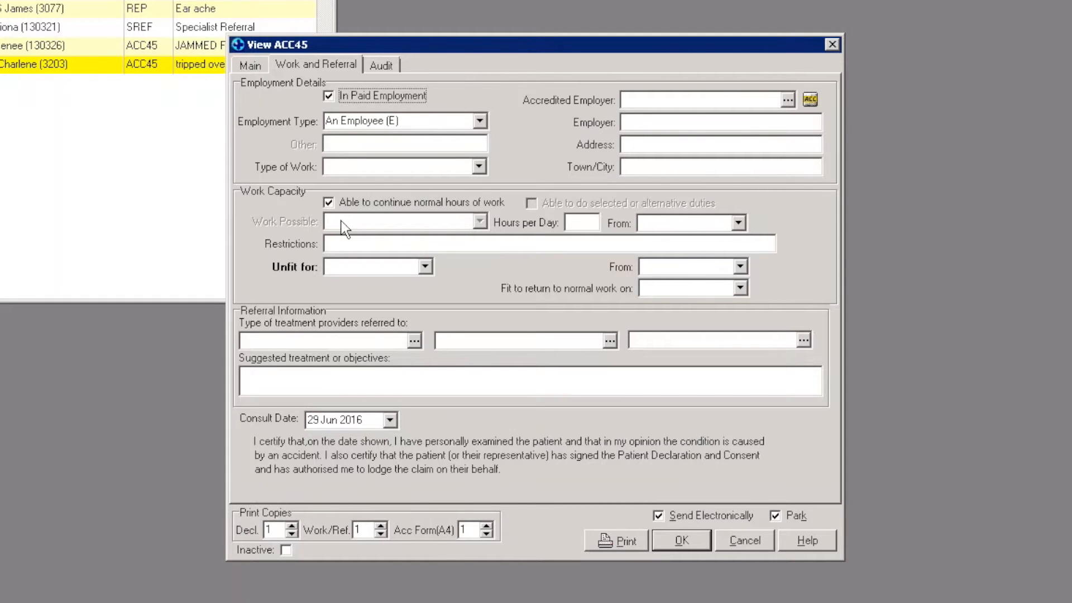
left_click(479, 166)
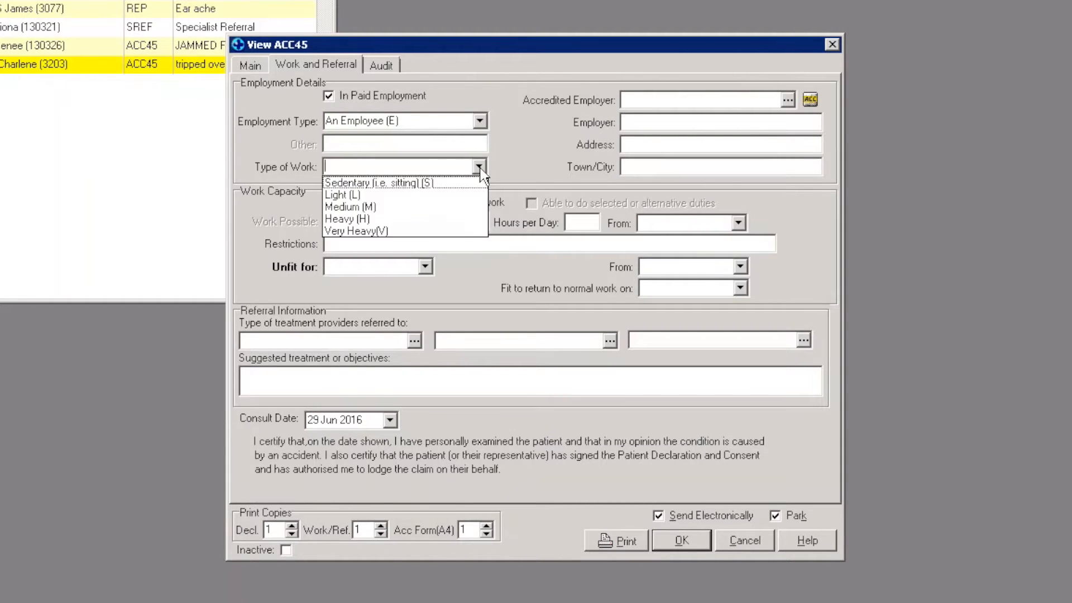
left_click(398, 207)
left_click(363, 243)
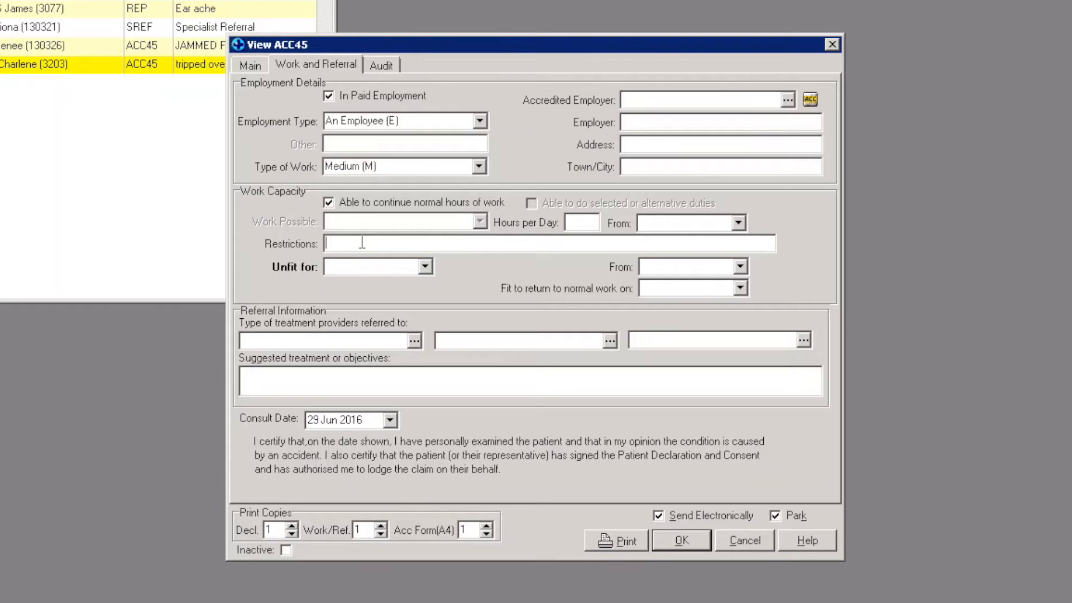
type("no heavy lifting or movement ")
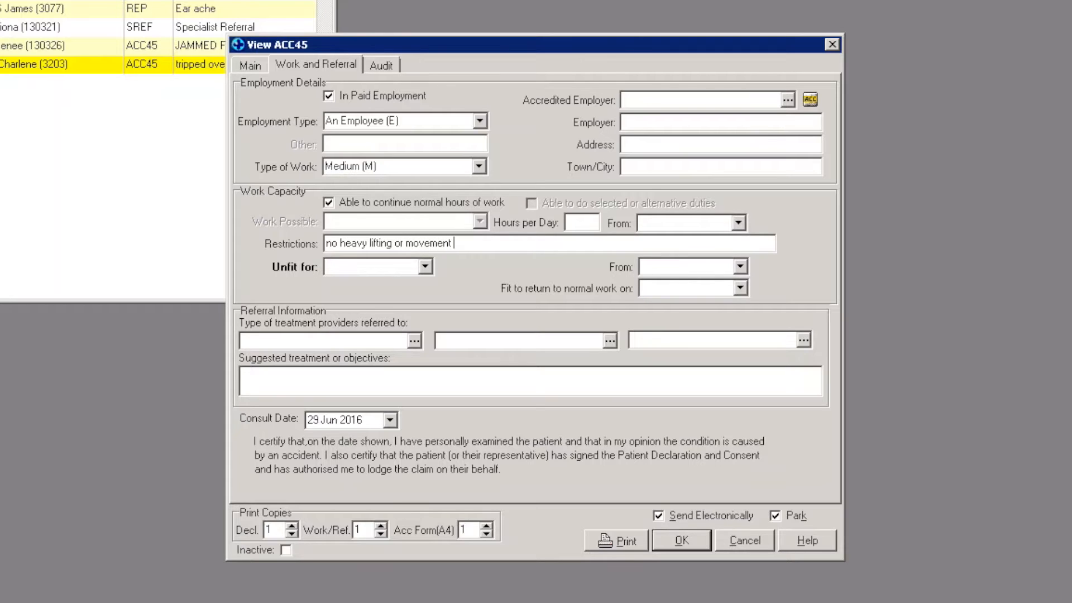
type("on left side")
Record the patient as unfit for work for 2 days from 29 Jun 2016.
left_click(425, 266)
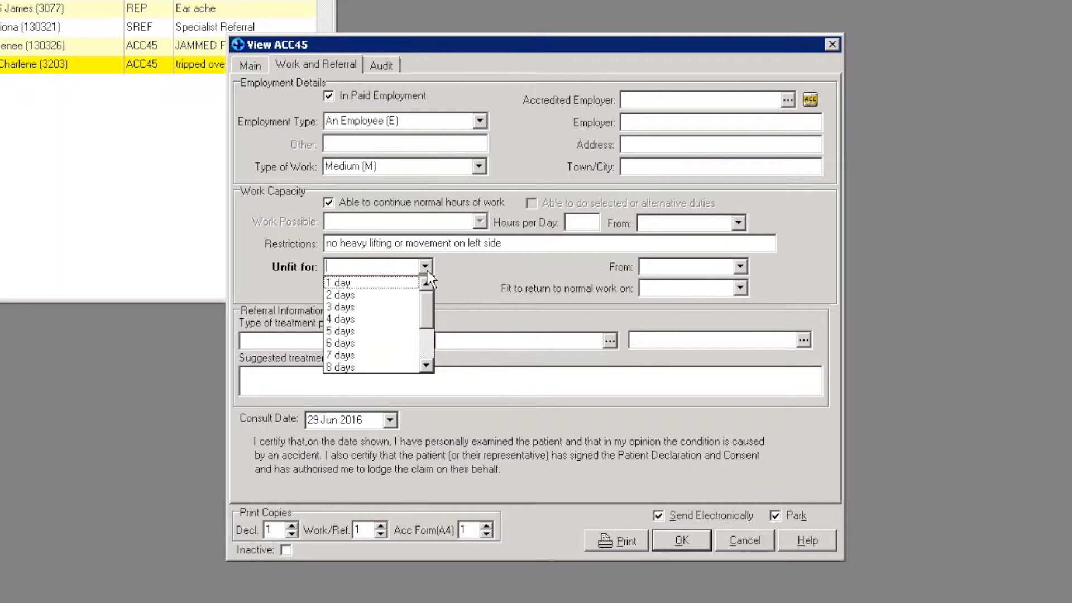
left_click(393, 294)
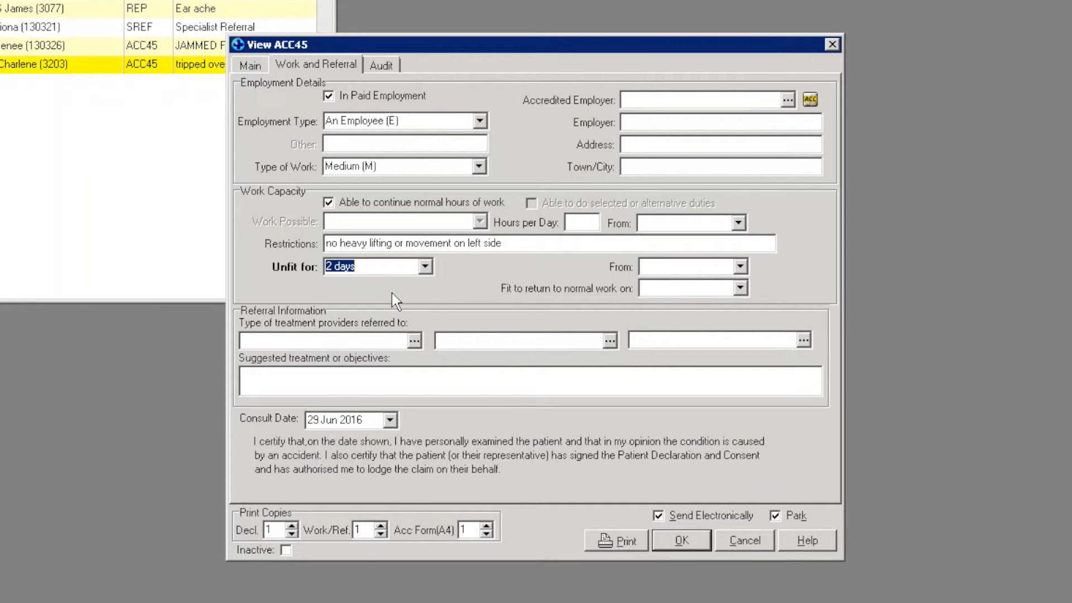
left_click(740, 267)
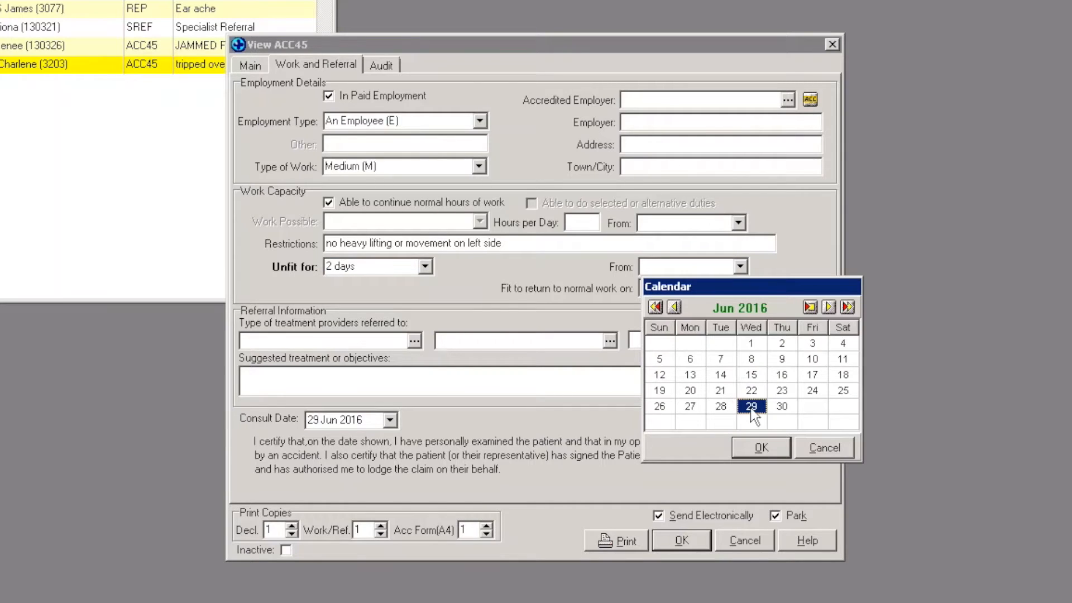
left_click(758, 445)
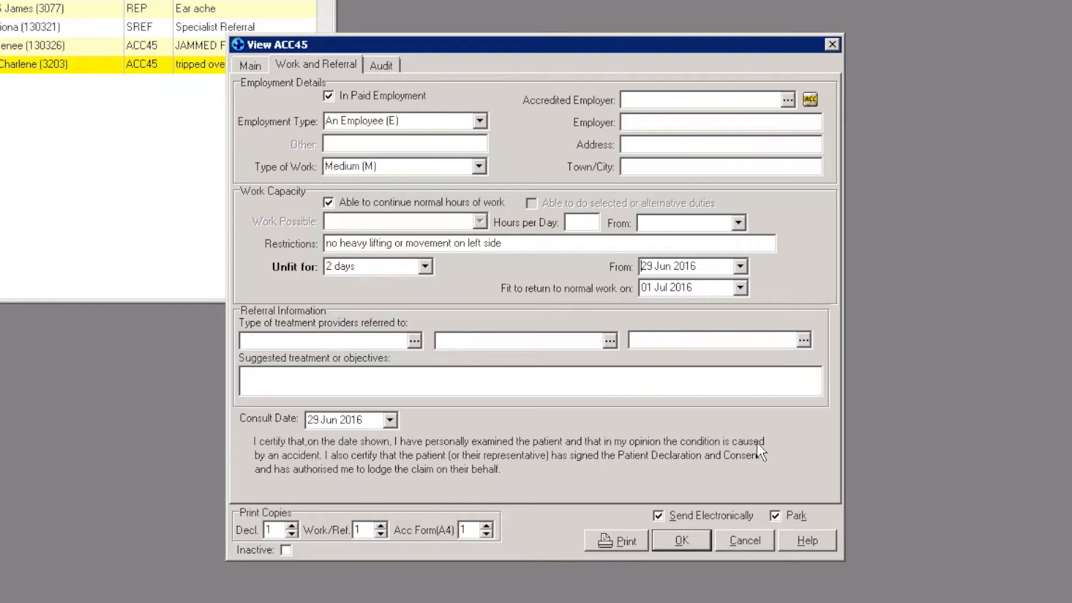
Unpark the ACC45 form, enter its ACC45 number, and try to save it.
left_click(775, 516)
left_click(682, 540)
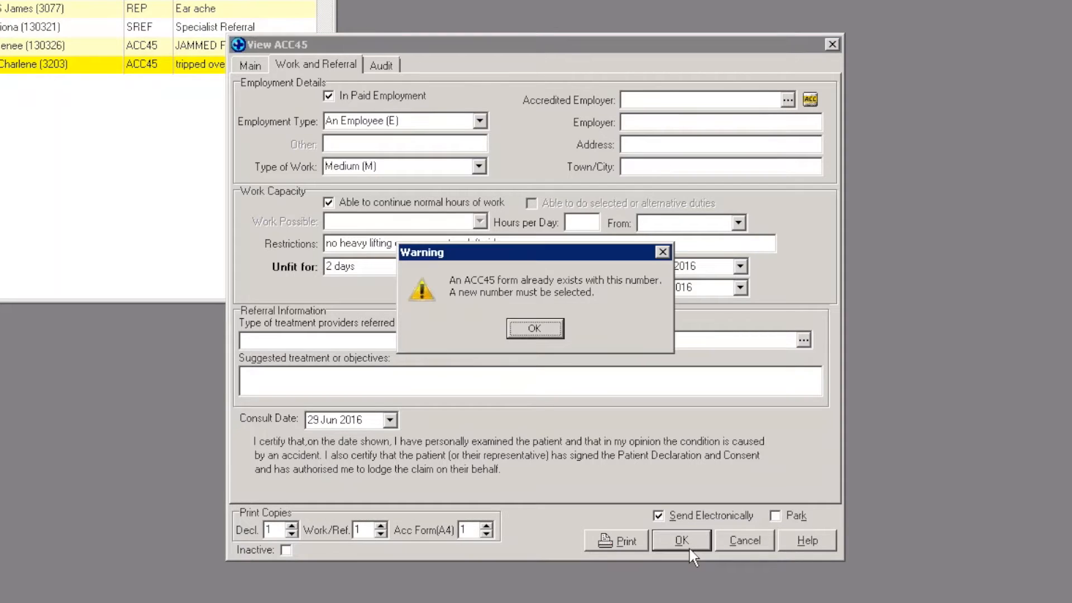
left_click(533, 332)
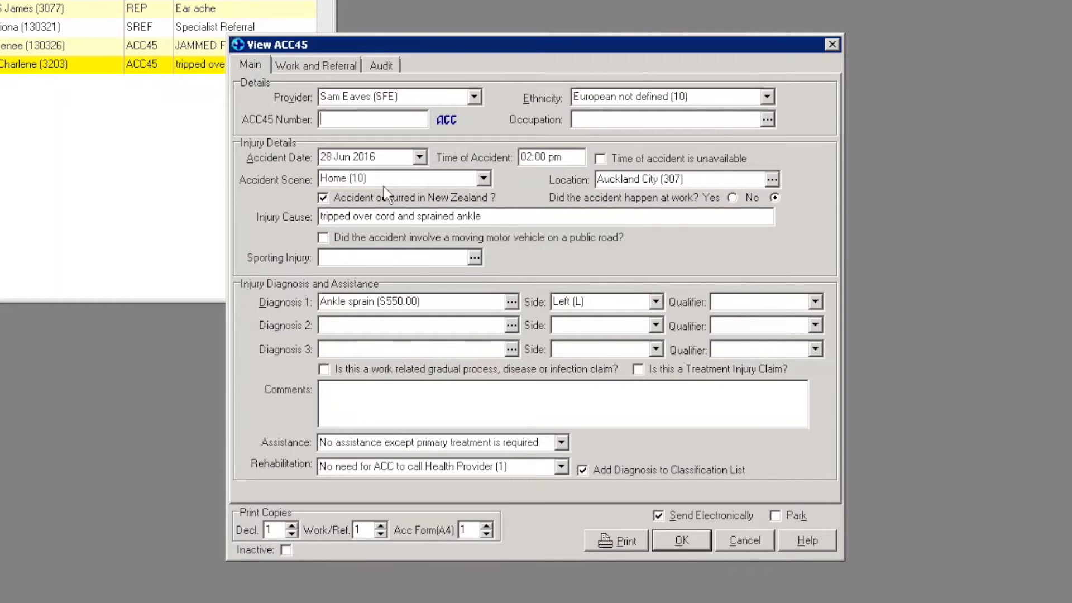
type("as34567")
left_click(681, 542)
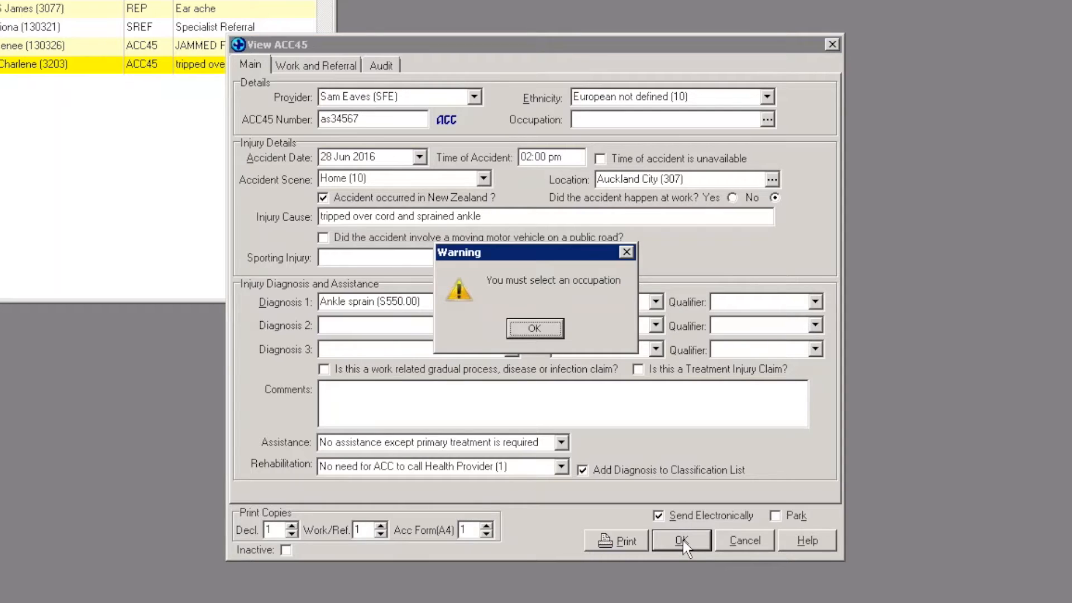
left_click(536, 329)
Set the patient's occupation to Access Tutor (3342.002) and save the completed ACC45 form.
left_click(767, 120)
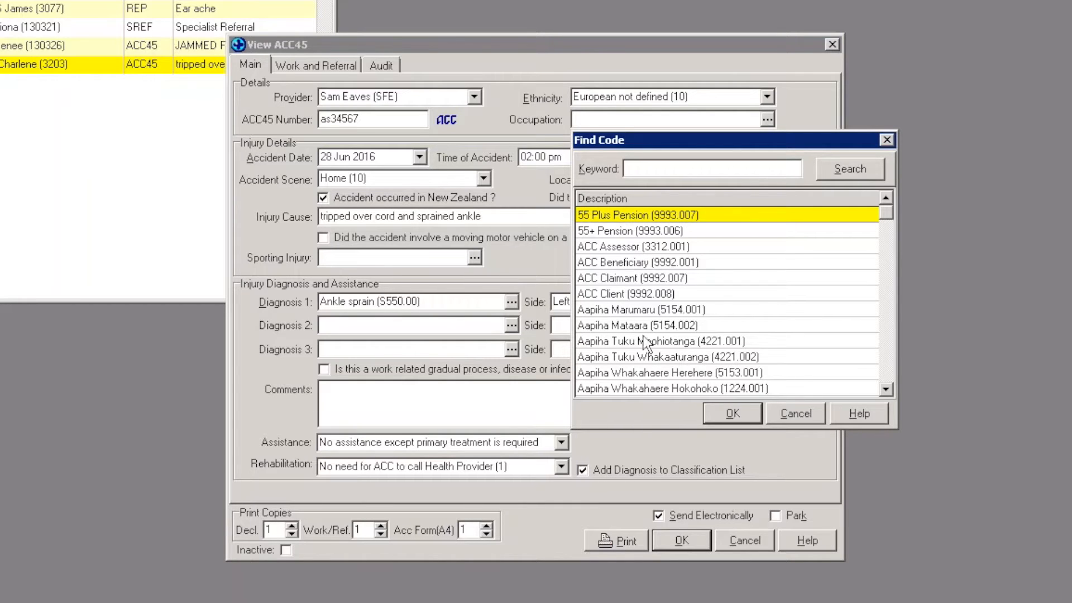
left_click(632, 361)
key("Down")
key("Down")
key("Down")
key("Down")
key("Down")
key("Down")
key("Down")
key("Down")
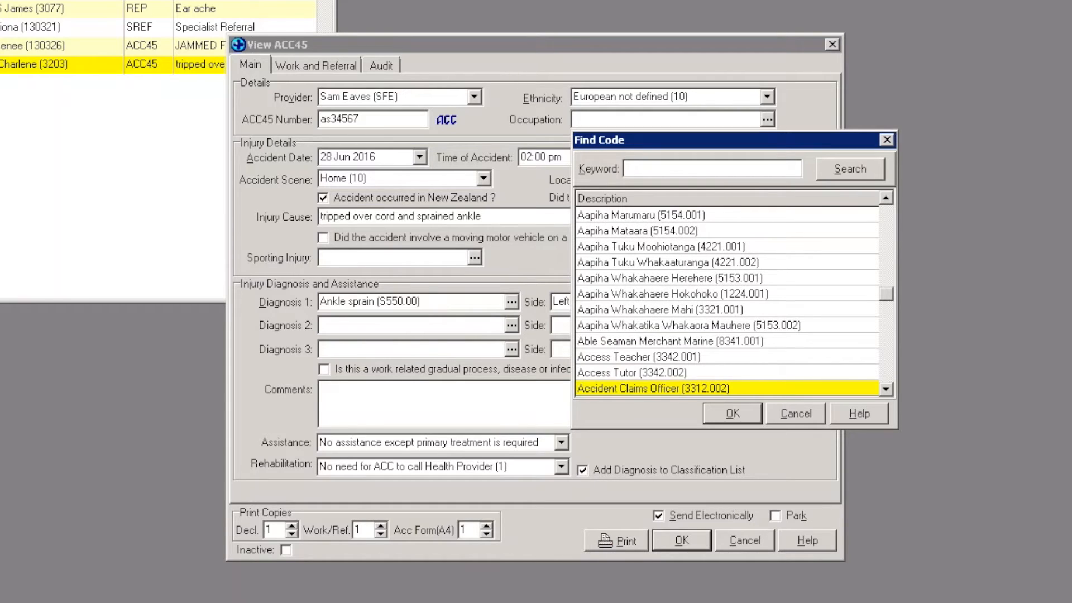
left_click(632, 371)
left_click(723, 412)
left_click(682, 543)
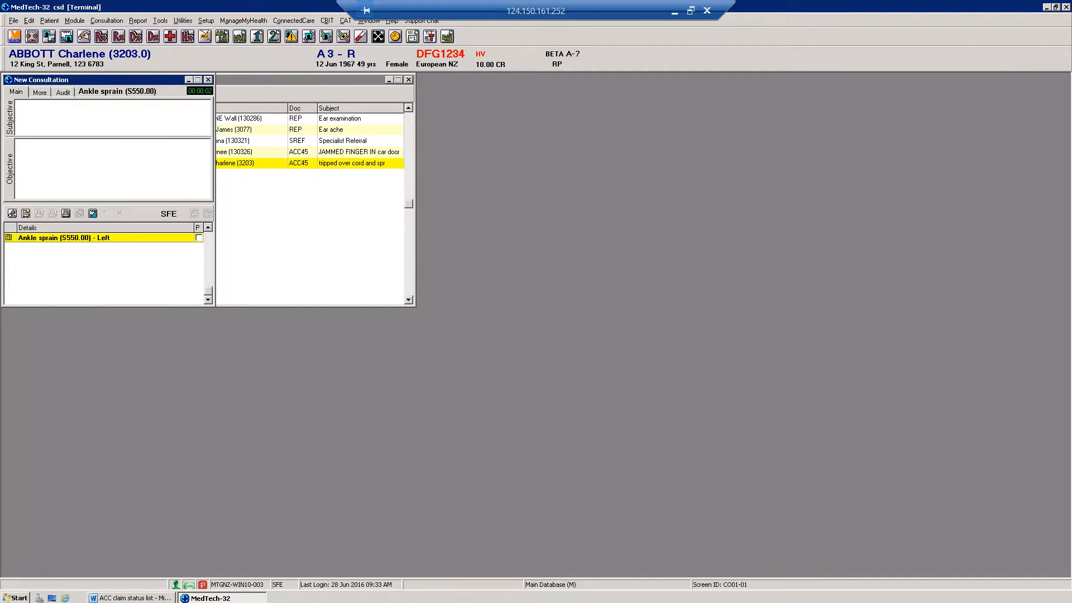
Close the consultation and start a new invoice for the patient with the SFE provider.
left_click(208, 79)
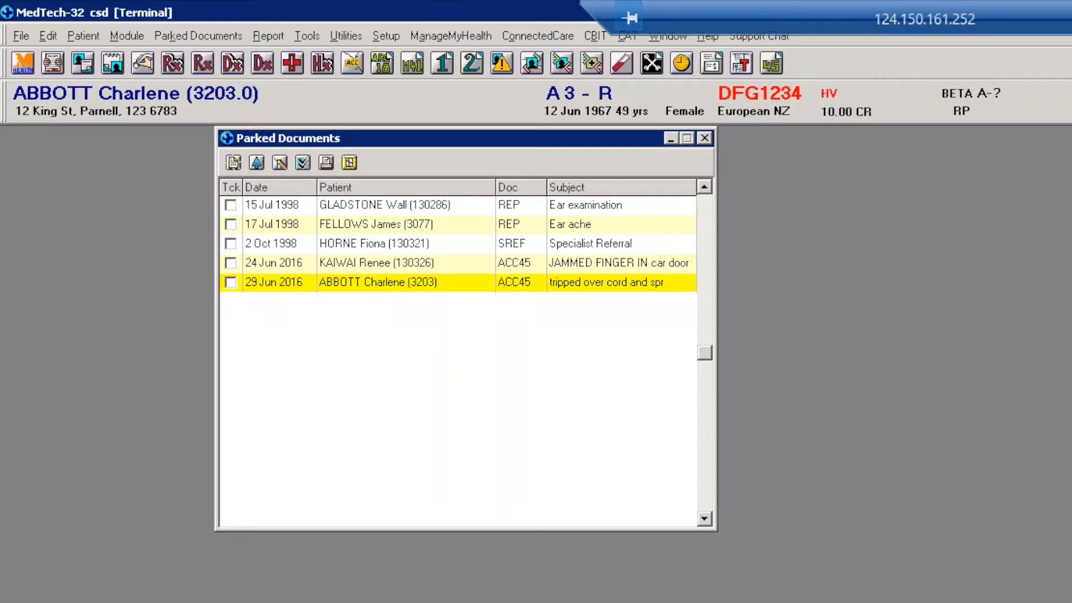
left_click(135, 40)
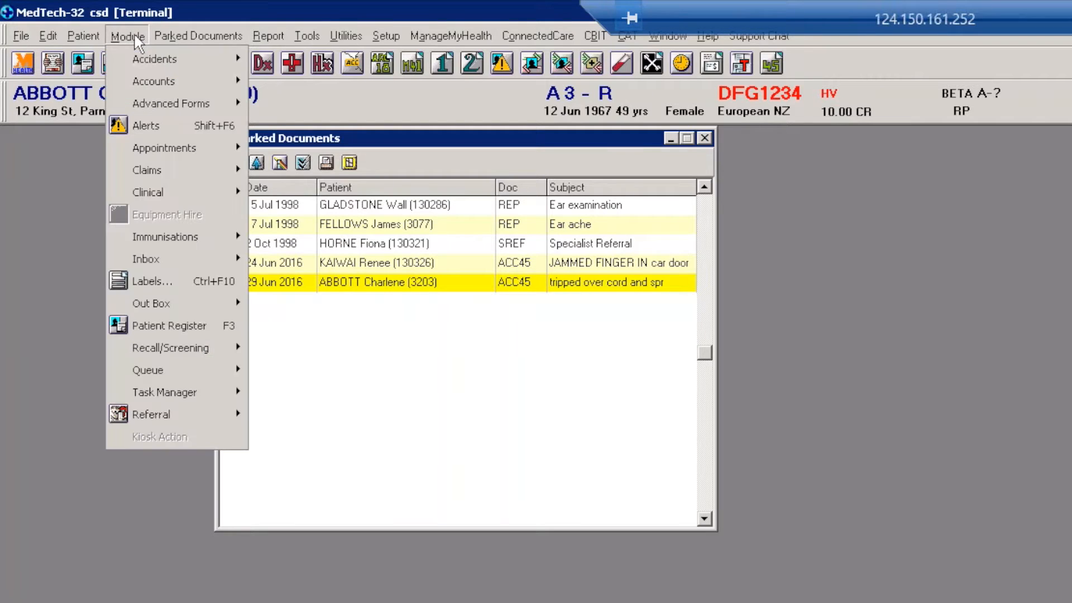
mouse_move(146, 81)
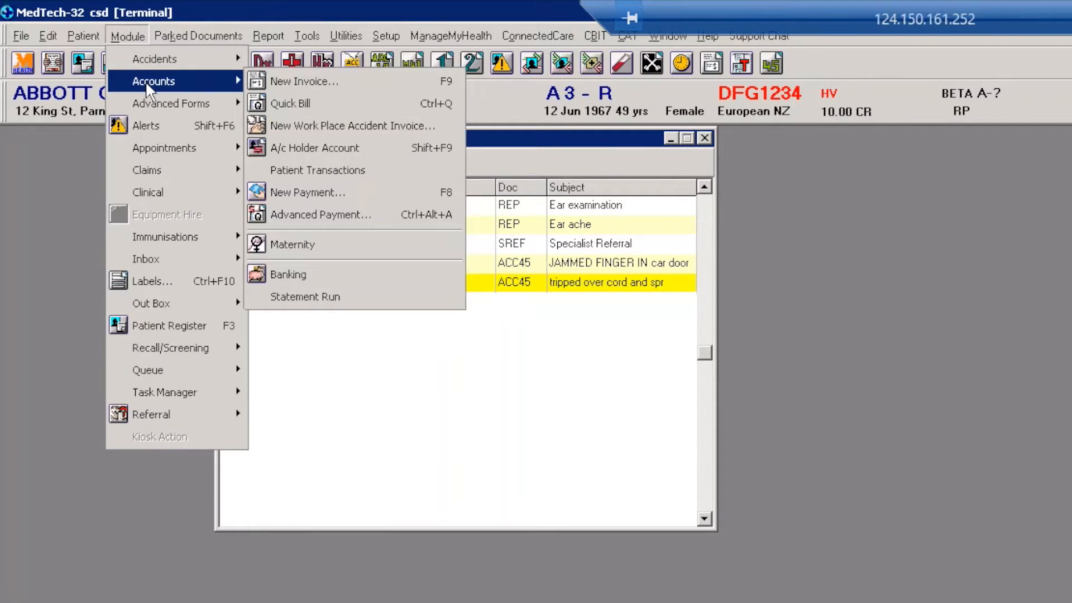
left_click(279, 84)
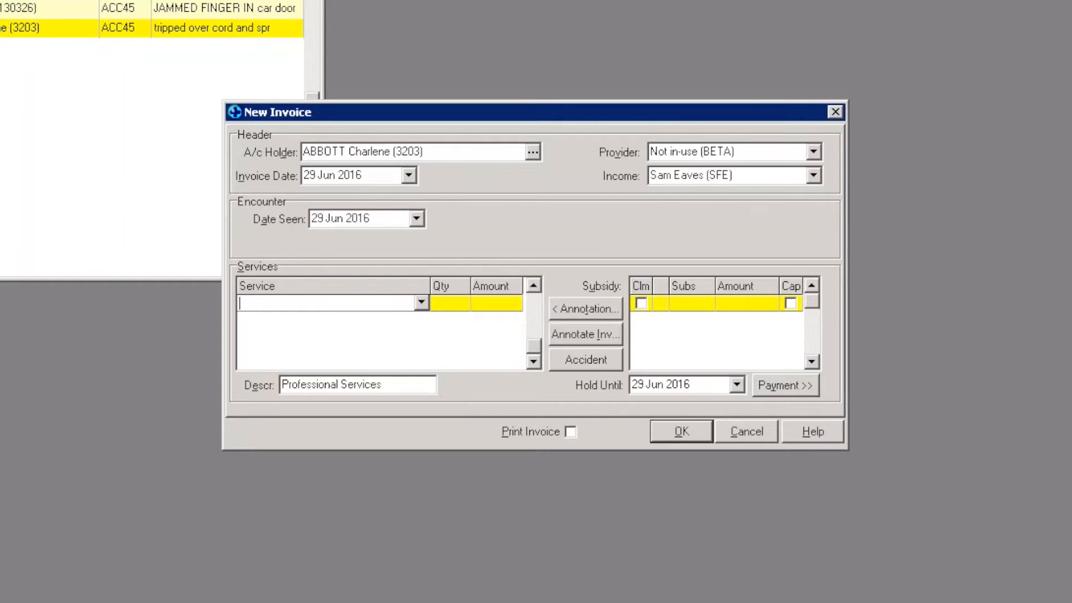
left_click(814, 156)
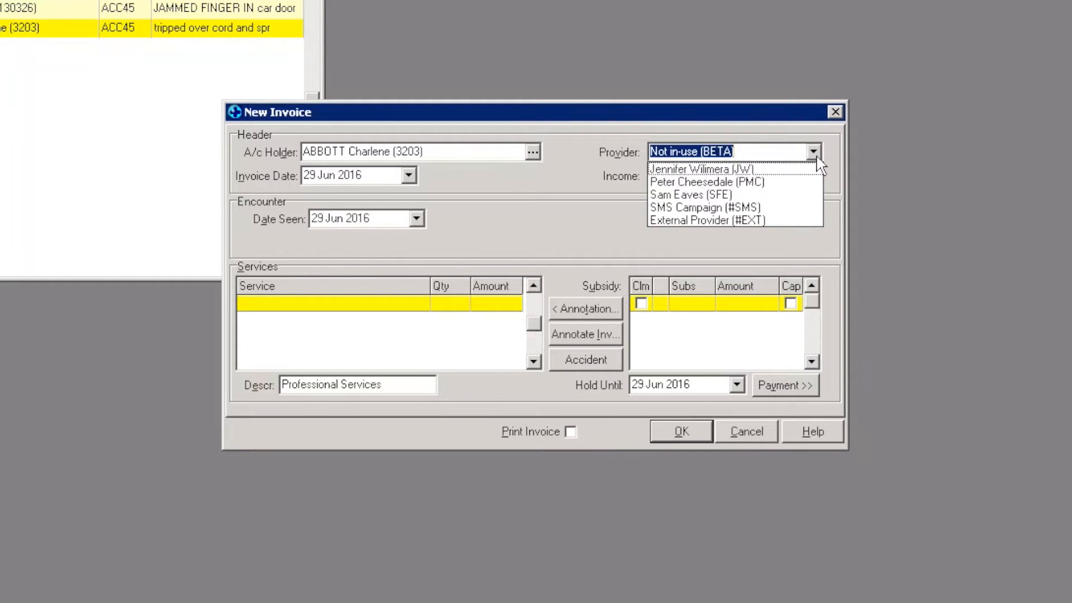
left_click(722, 196)
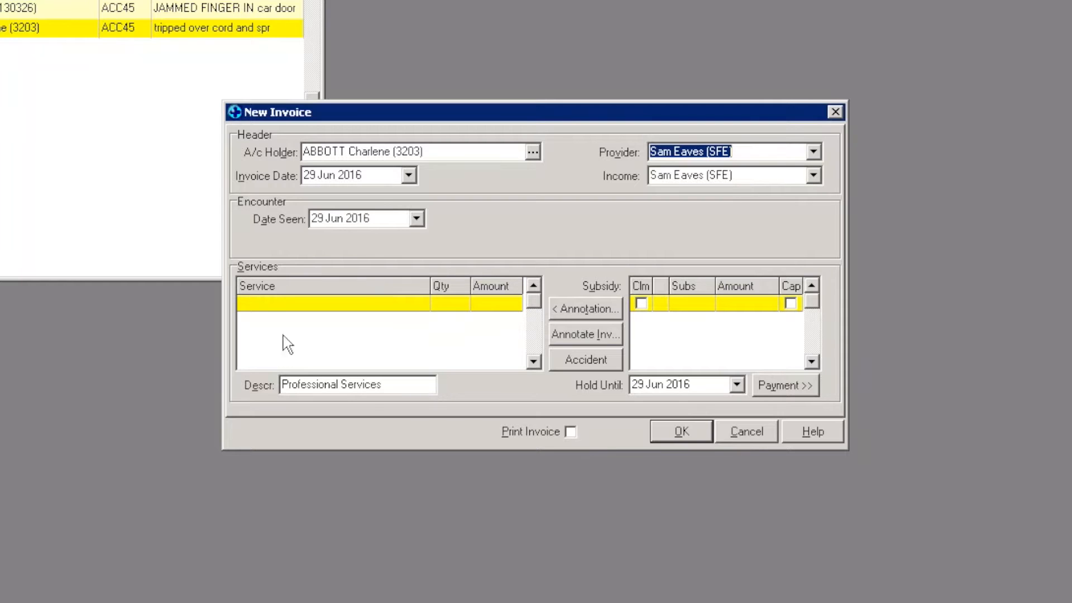
Add the ACC Consultation (CACC) service to the invoice.
left_click(321, 306)
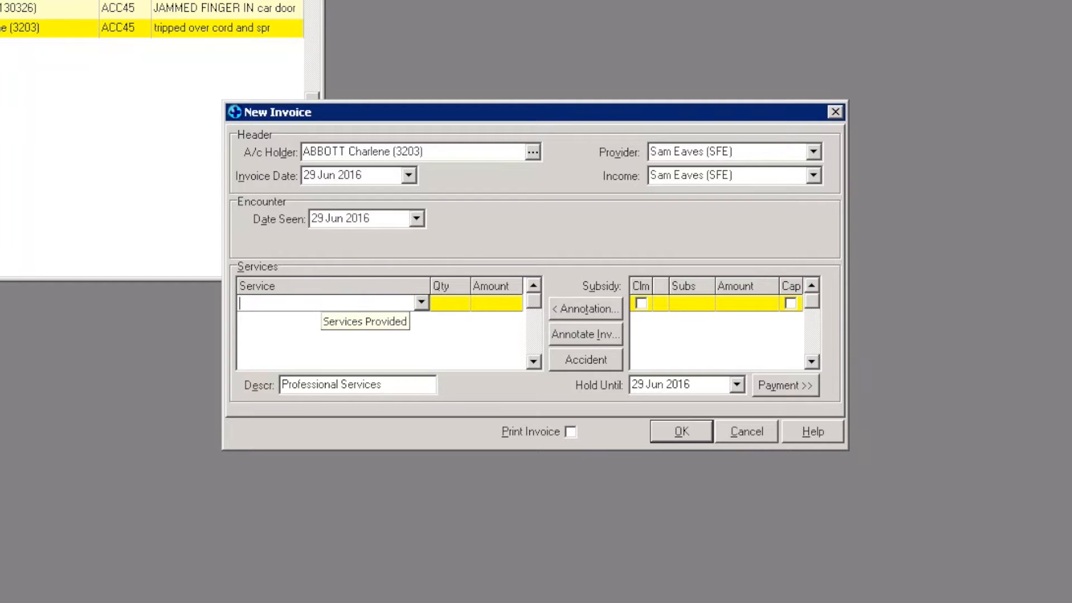
key("Down")
key("Up")
key("Down")
key("Down")
key("Up")
key("Up")
key("Down")
key("Down")
left_click(351, 329)
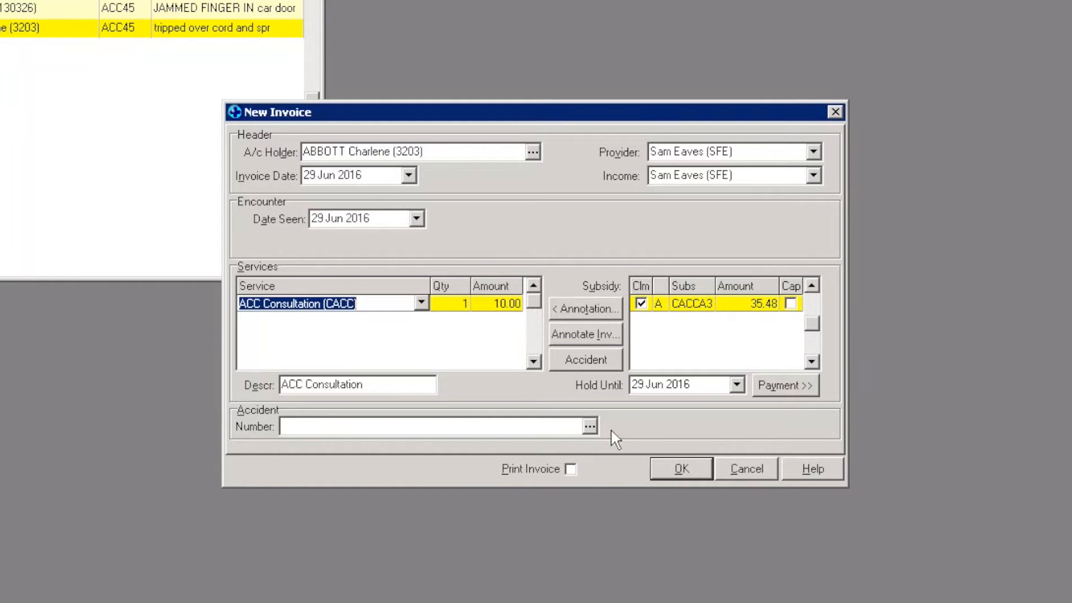
Link the invoice to the 28 Jun 2016 ankle sprain accident and save it without allocating the account credit.
left_click(590, 427)
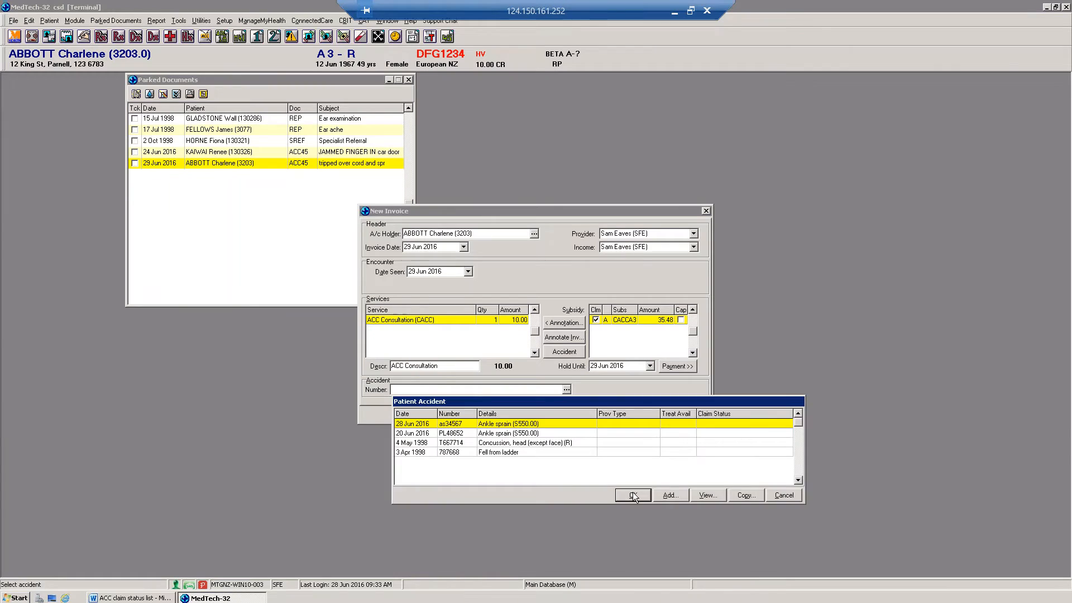
left_click(718, 560)
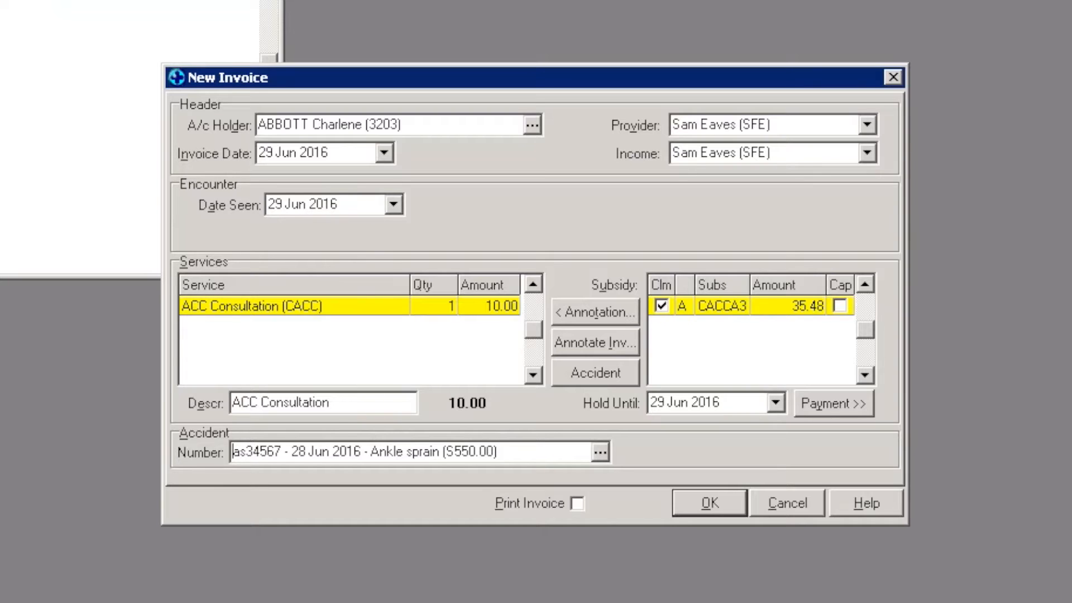
left_click(709, 503)
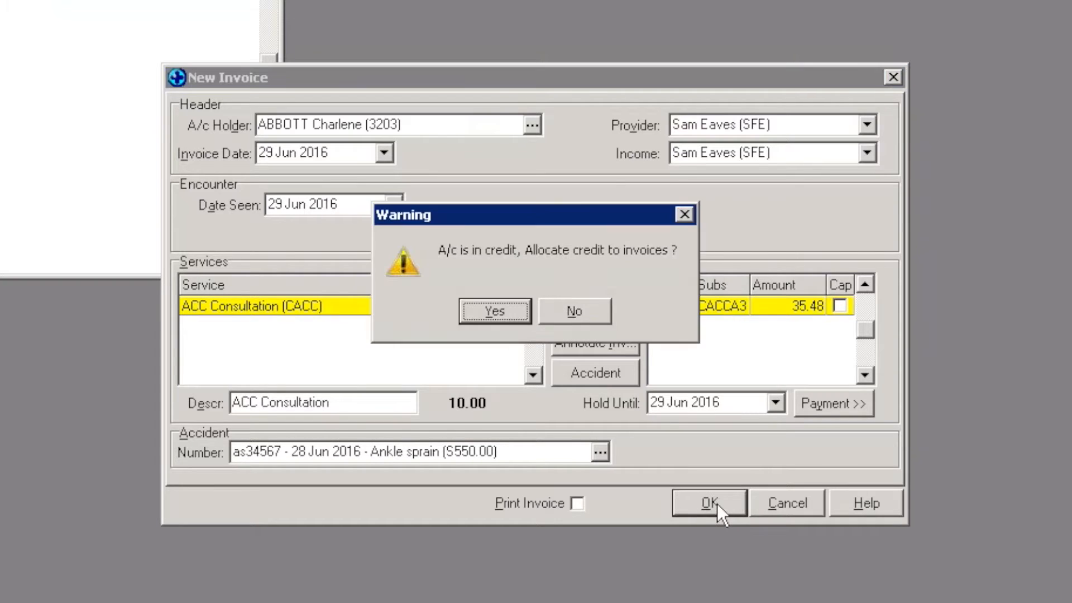
left_click(574, 311)
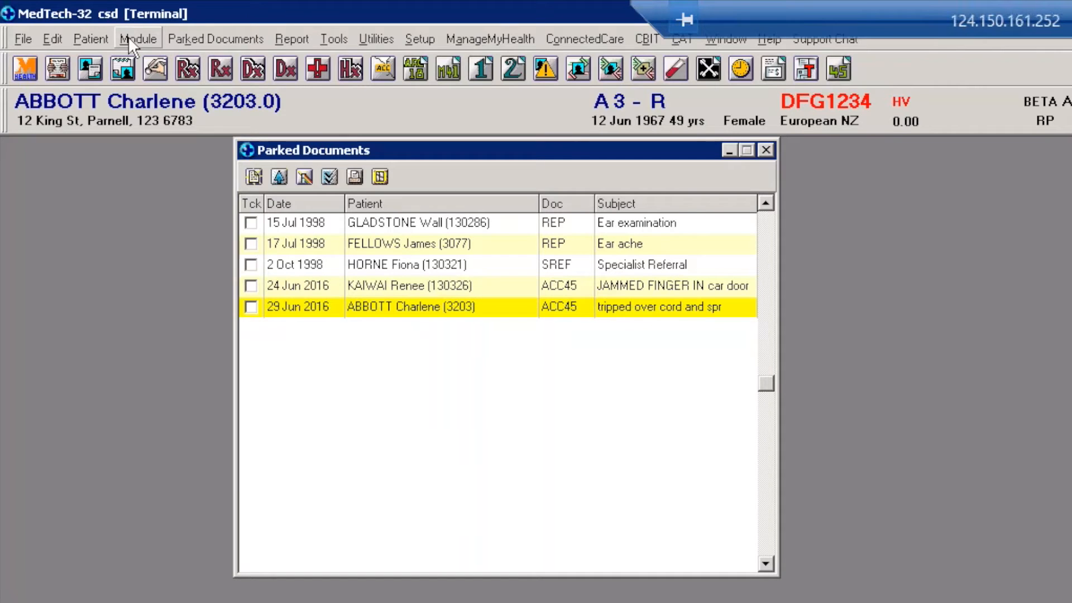
Preview the claims with the funder filtered to Acc (A).
left_click(70, 20)
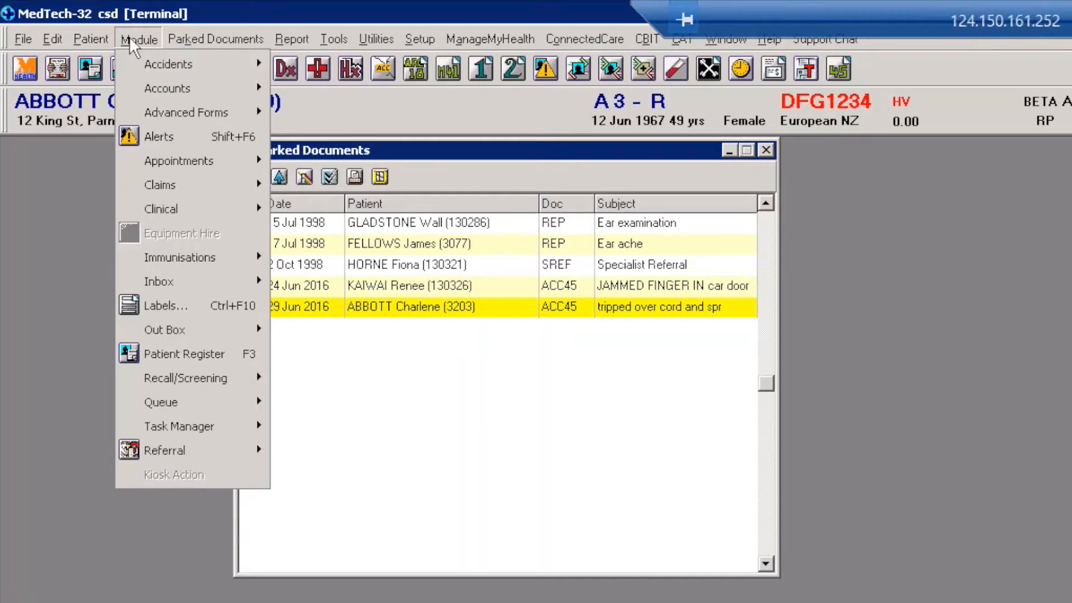
mouse_move(202, 189)
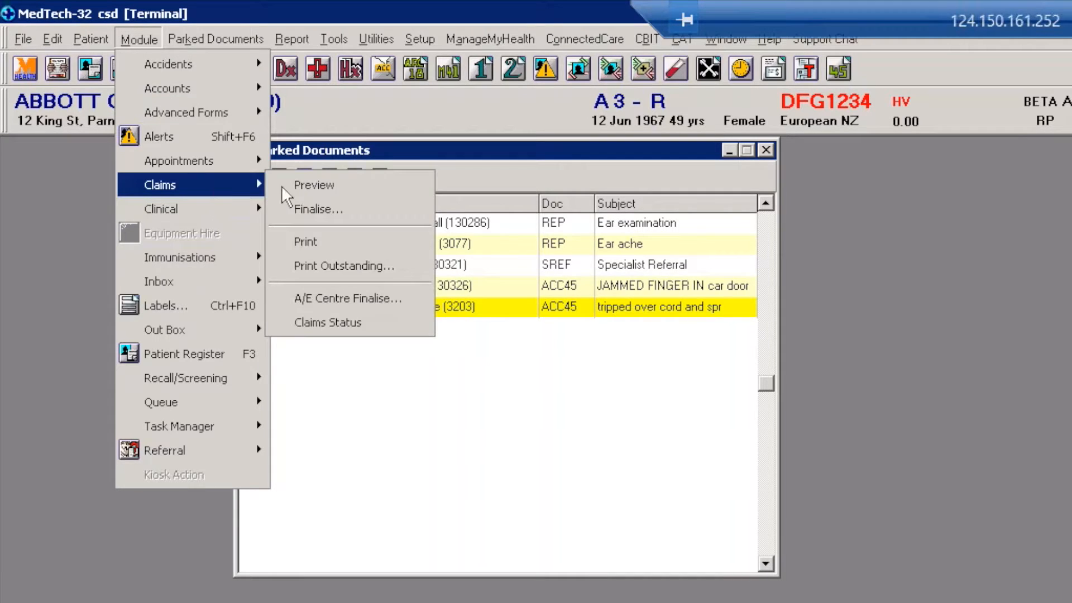
left_click(296, 186)
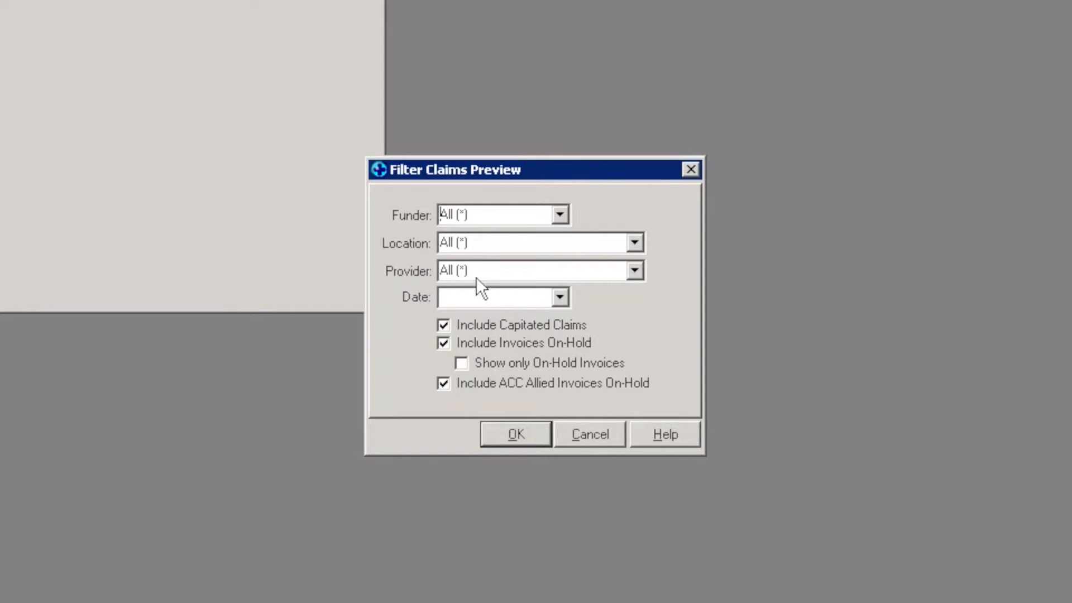
left_click(559, 214)
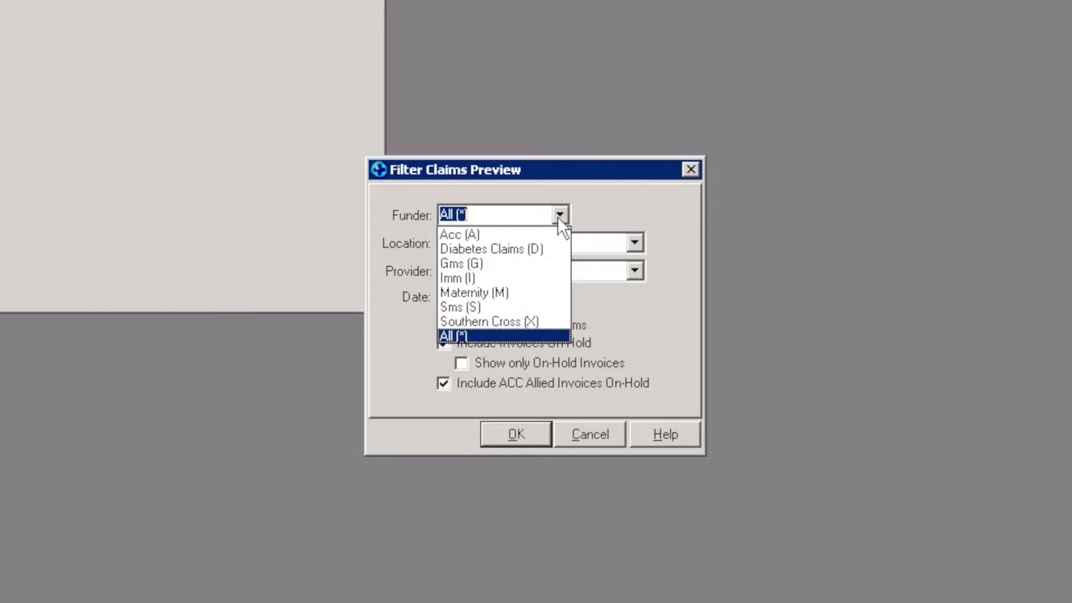
left_click(525, 236)
key("Return")
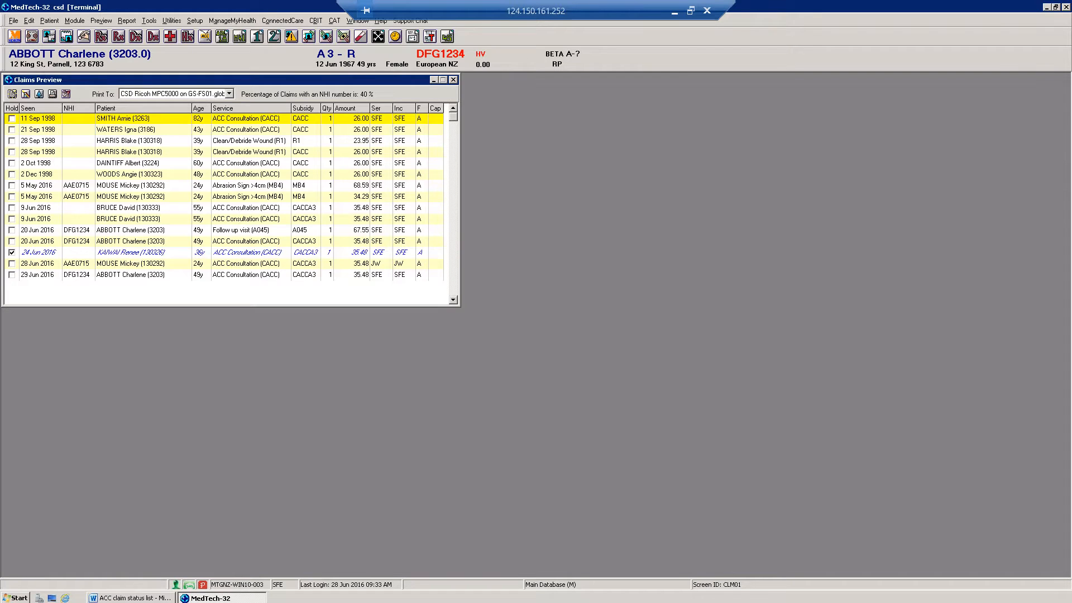
View the invoice details of the 29 Jun 2016 ACC Consultation claim in the claims preview and close them.
left_click_drag(389, 81, 609, 87)
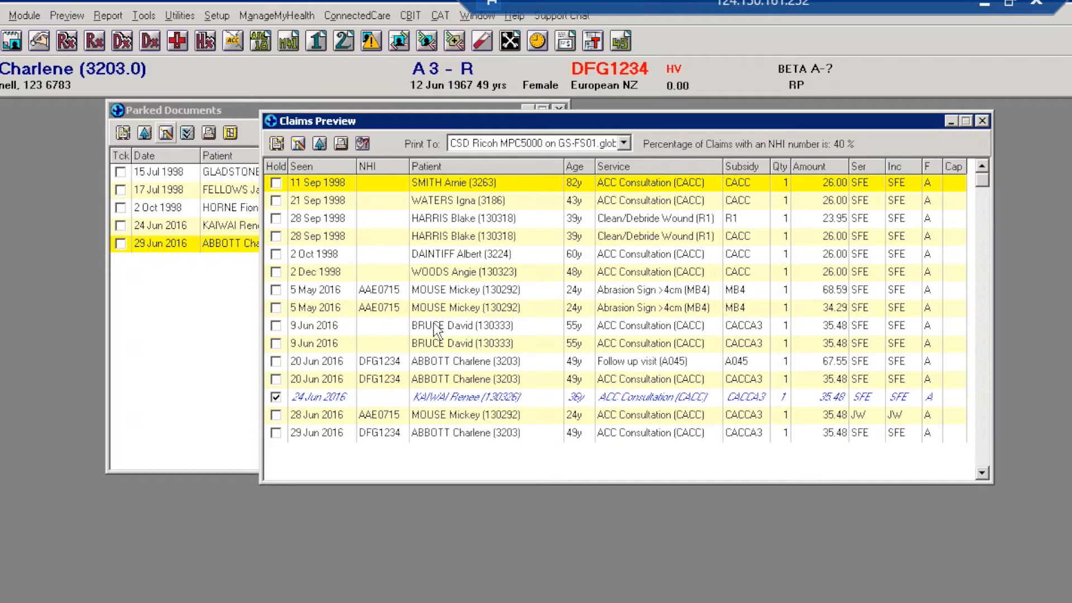
double_click(433, 433)
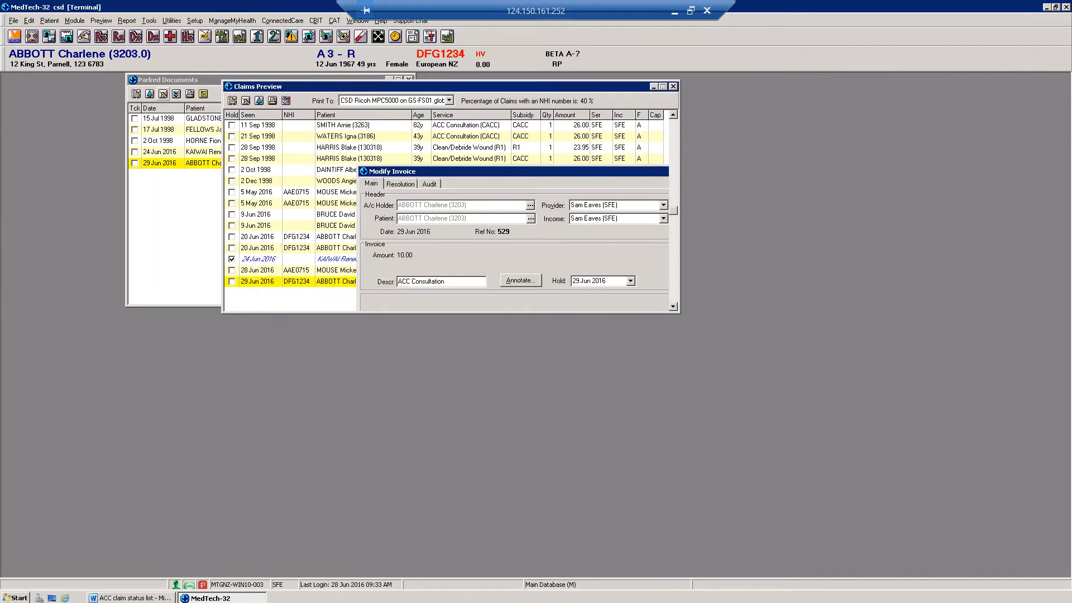
left_click(838, 65)
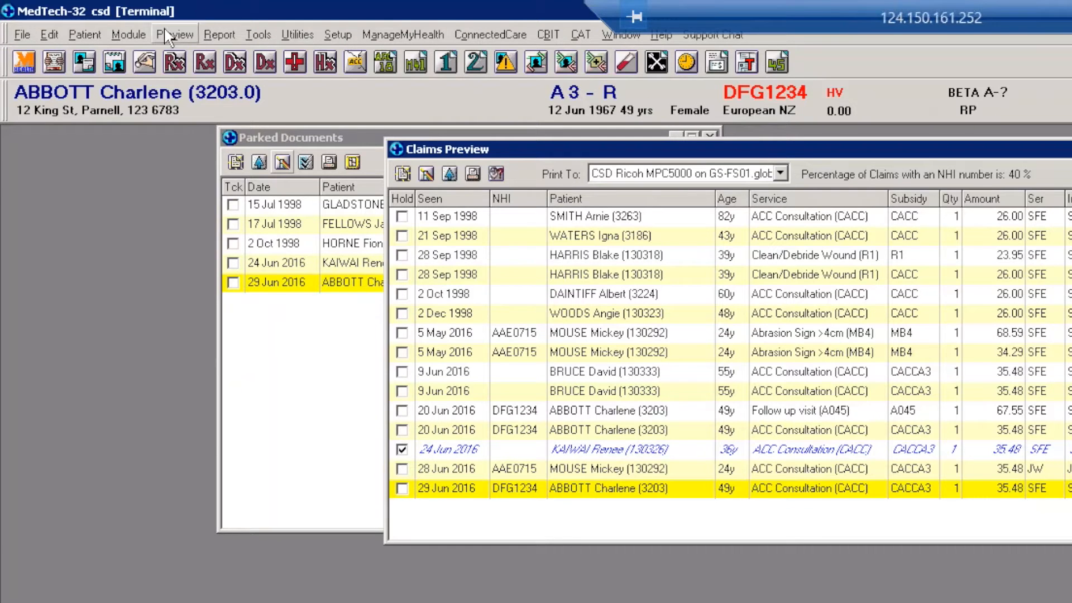
In the claims finalisation, clear all funders and include only Acc (A).
left_click(143, 36)
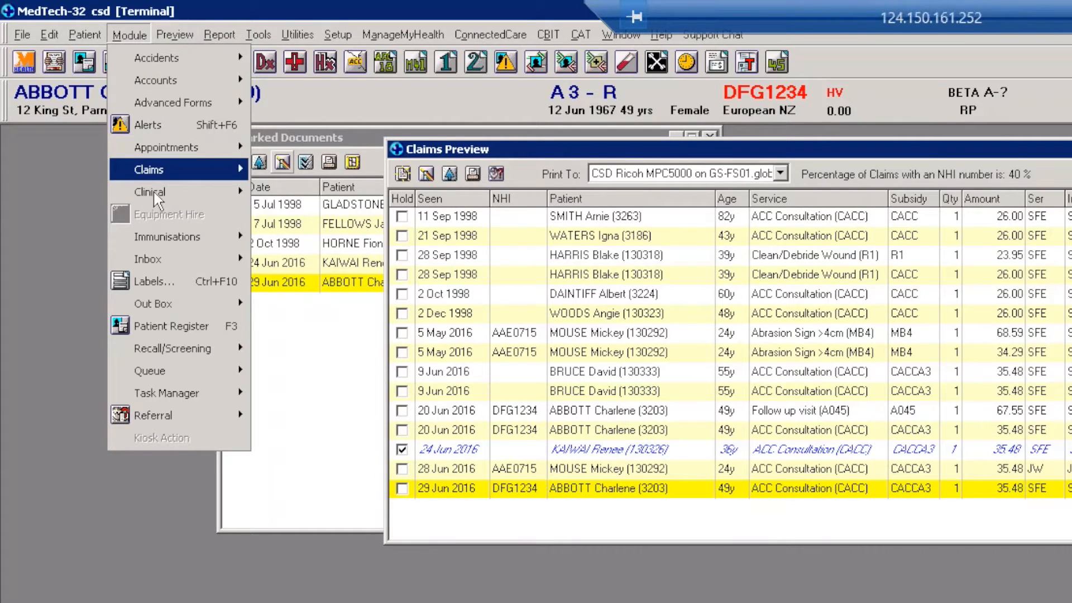
mouse_move(162, 178)
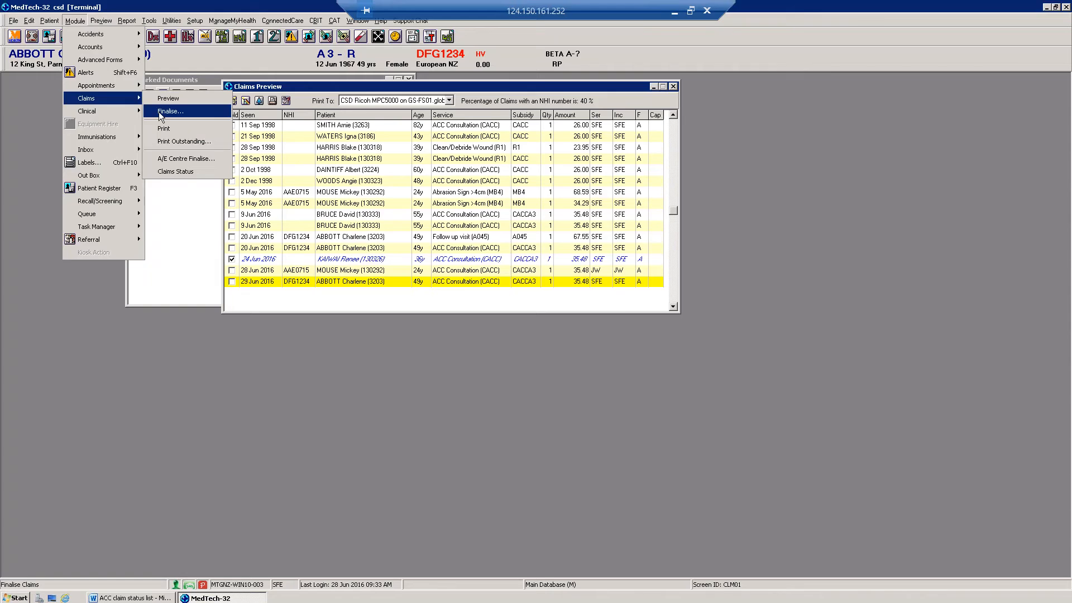
left_click(278, 194)
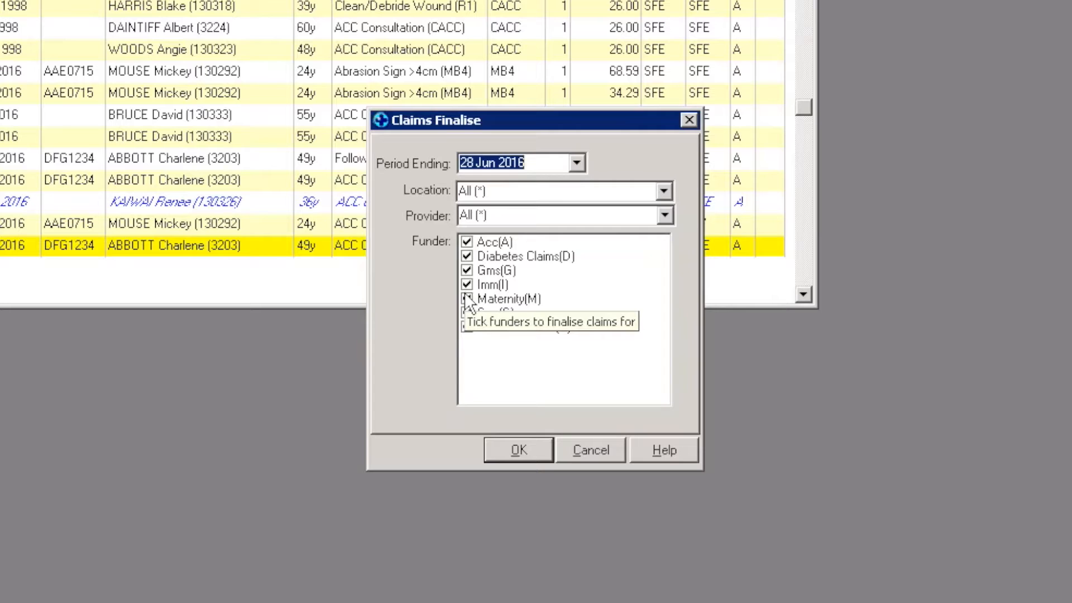
right_click(471, 258)
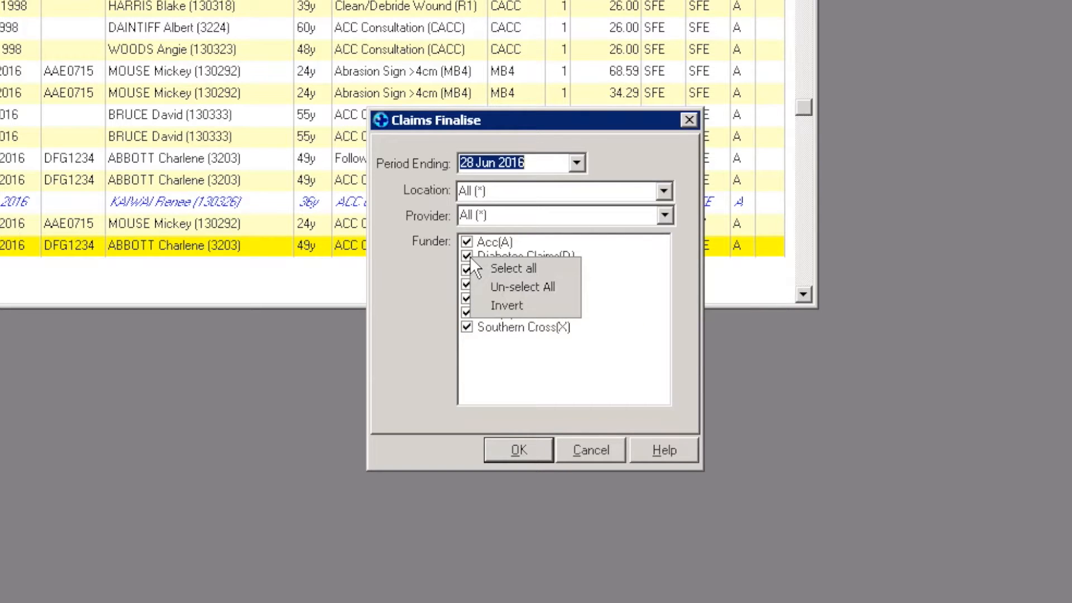
left_click(503, 304)
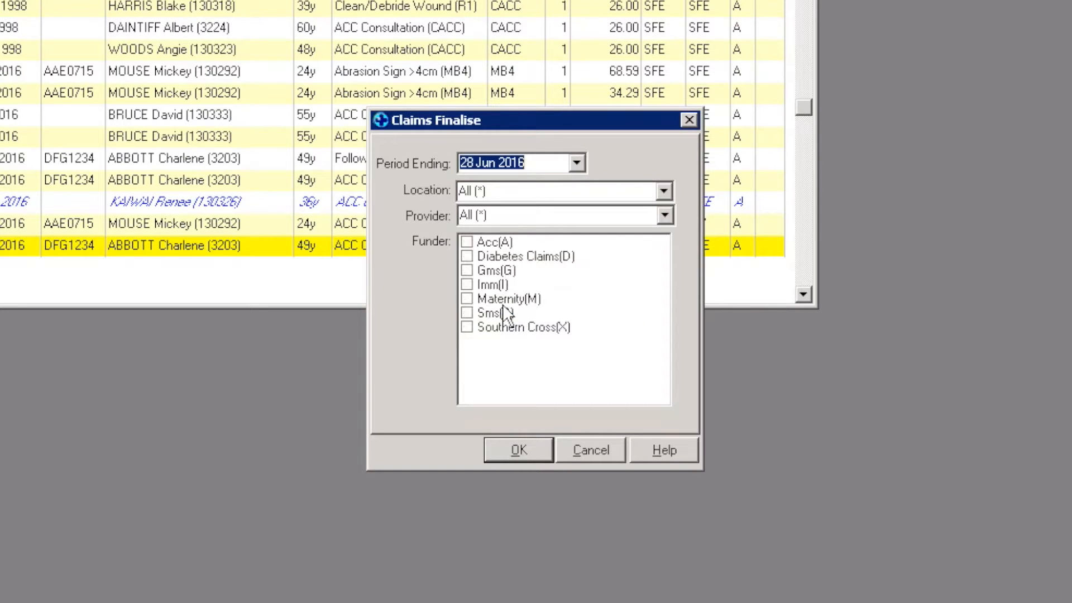
left_click(467, 244)
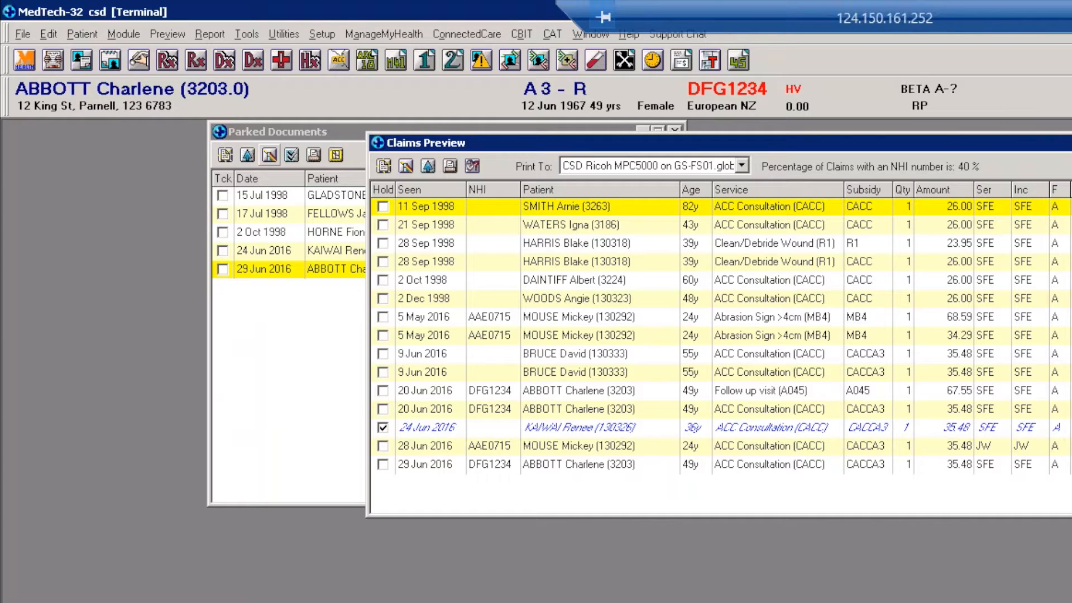
Review the claim selection options and settings of the ACC Electronic Claims utility, including the list of selectable claims.
left_click(283, 35)
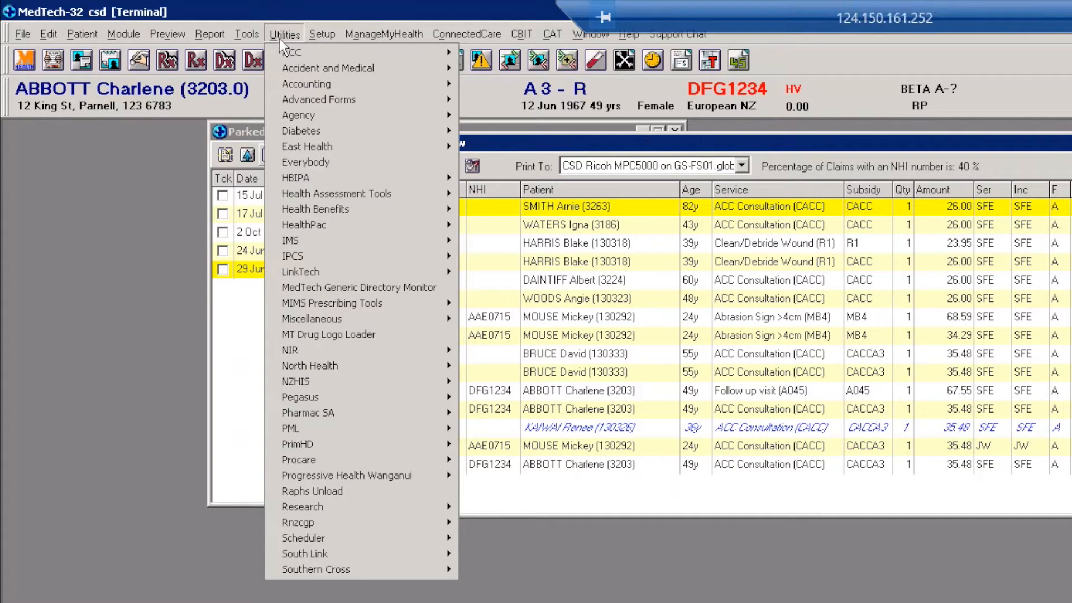
mouse_move(326, 58)
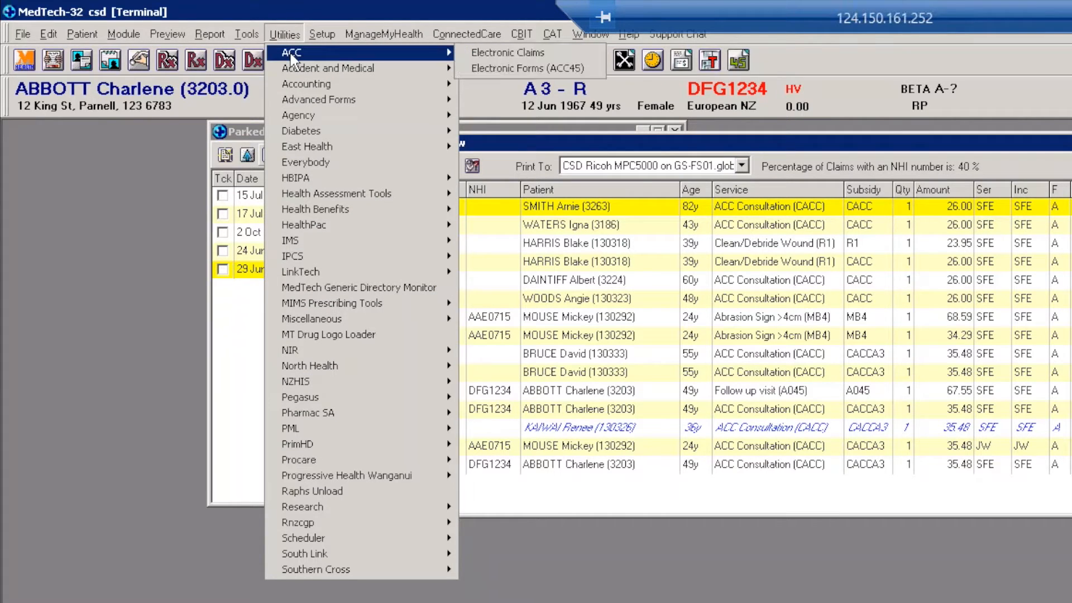
left_click(488, 53)
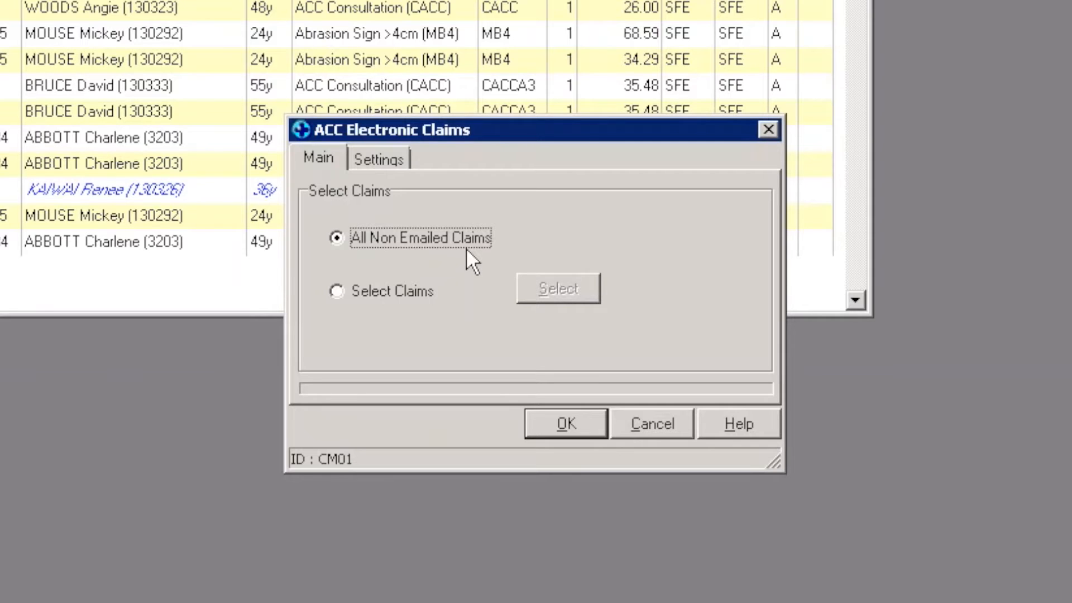
left_click(336, 291)
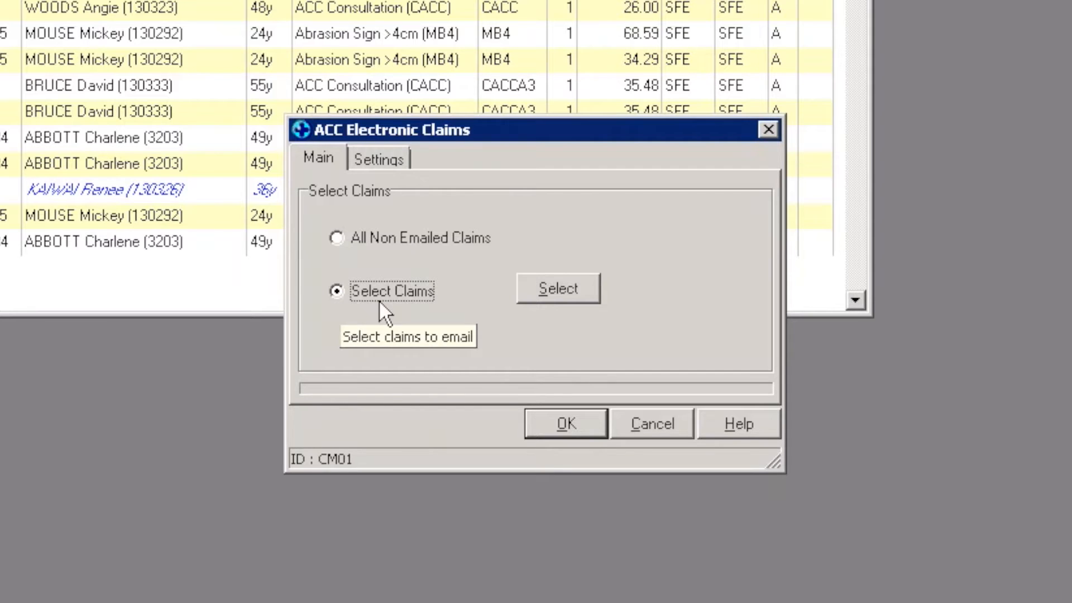
left_click(547, 286)
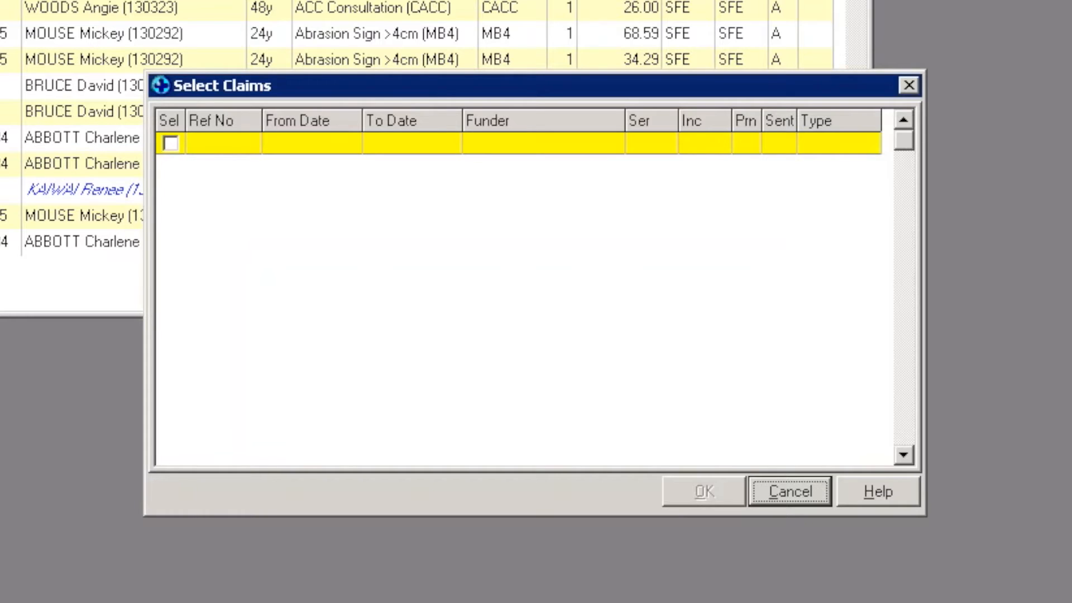
left_click(908, 85)
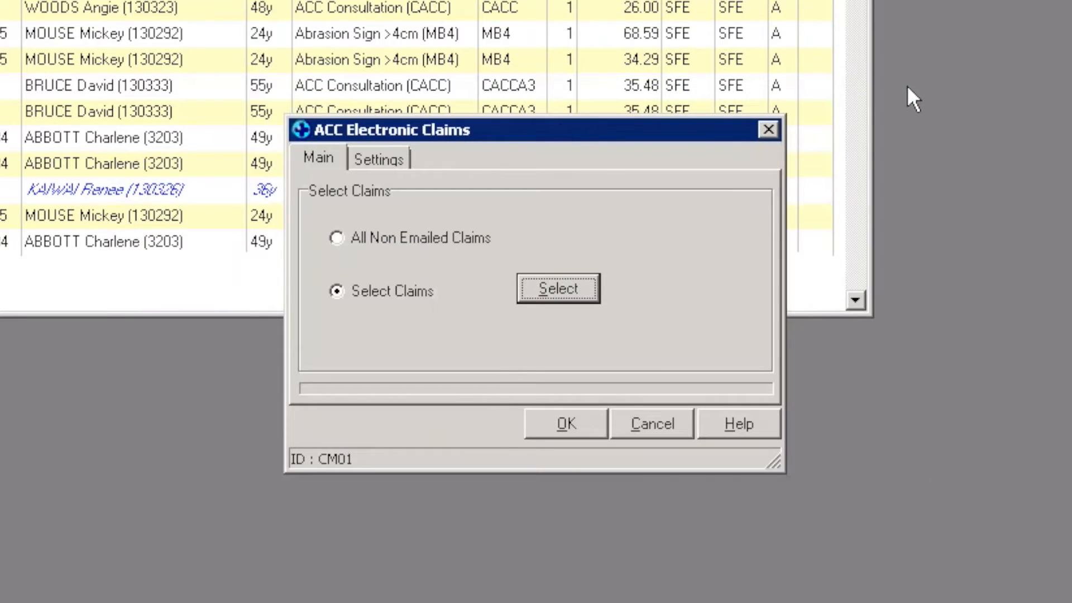
left_click(380, 160)
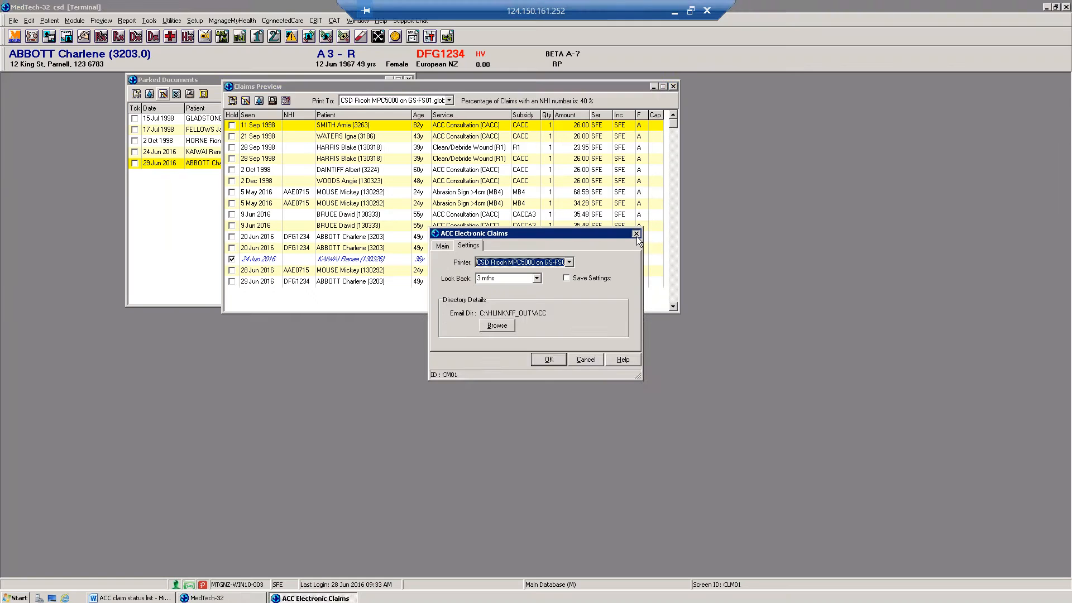
left_click(768, 130)
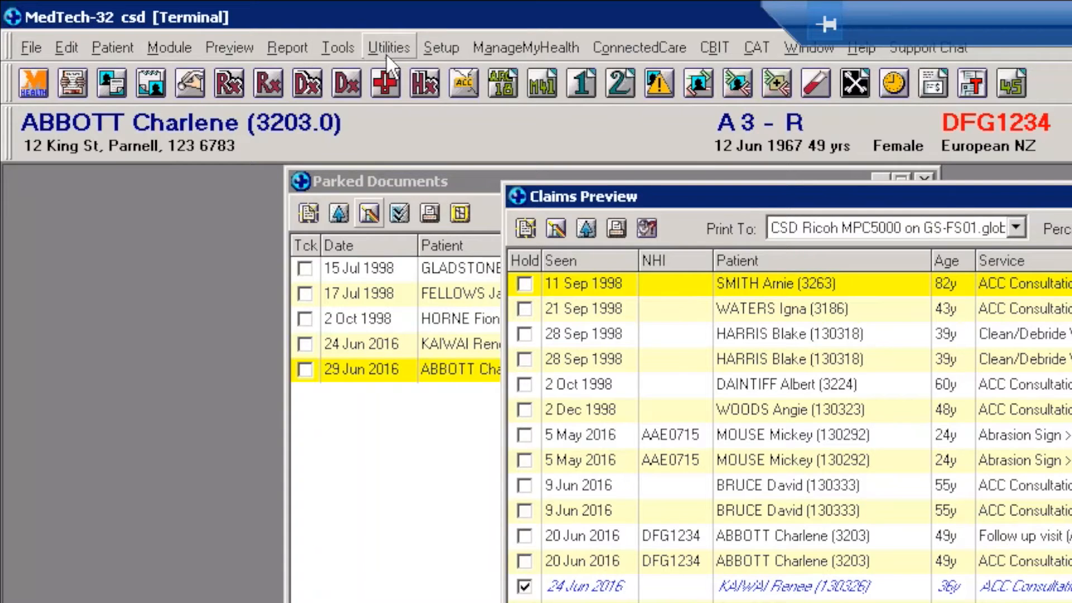
Open the ACC45 Electronic Lodgement Utility and review its claim selection options and setup settings.
left_click(172, 21)
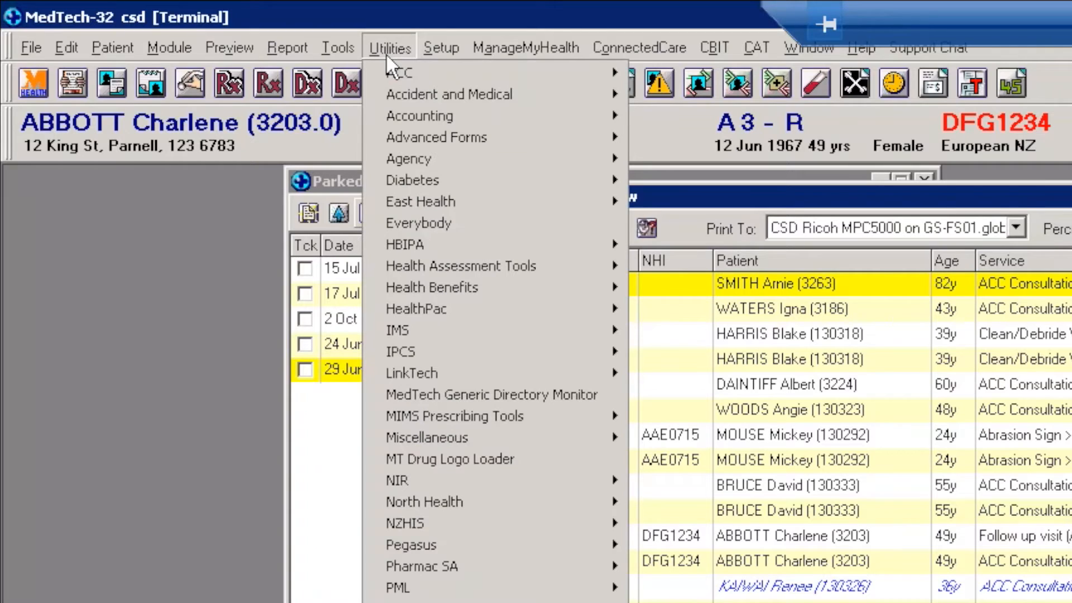
mouse_move(397, 72)
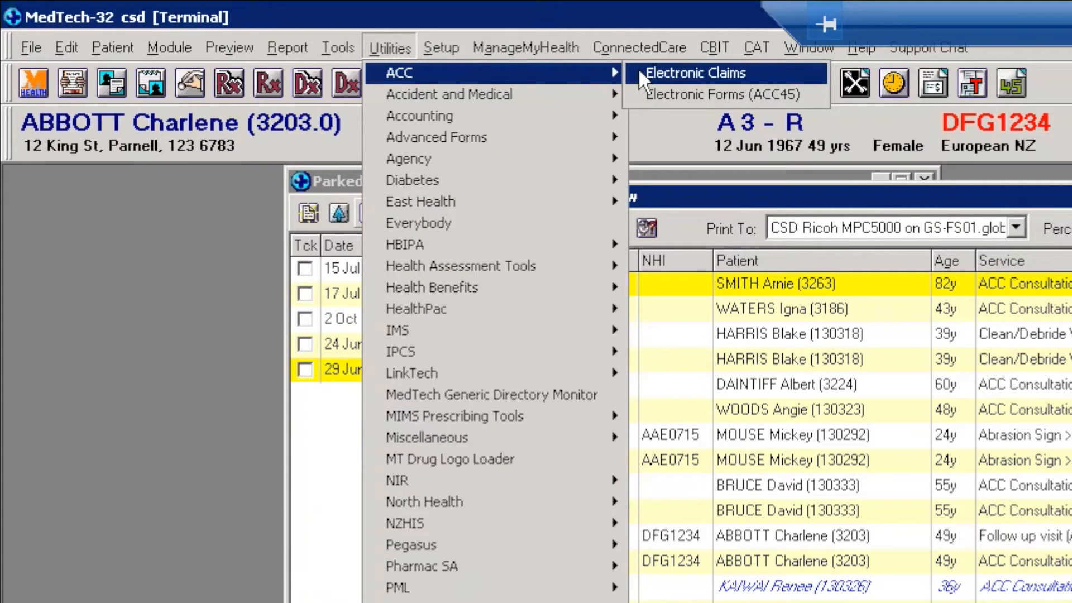
left_click(654, 92)
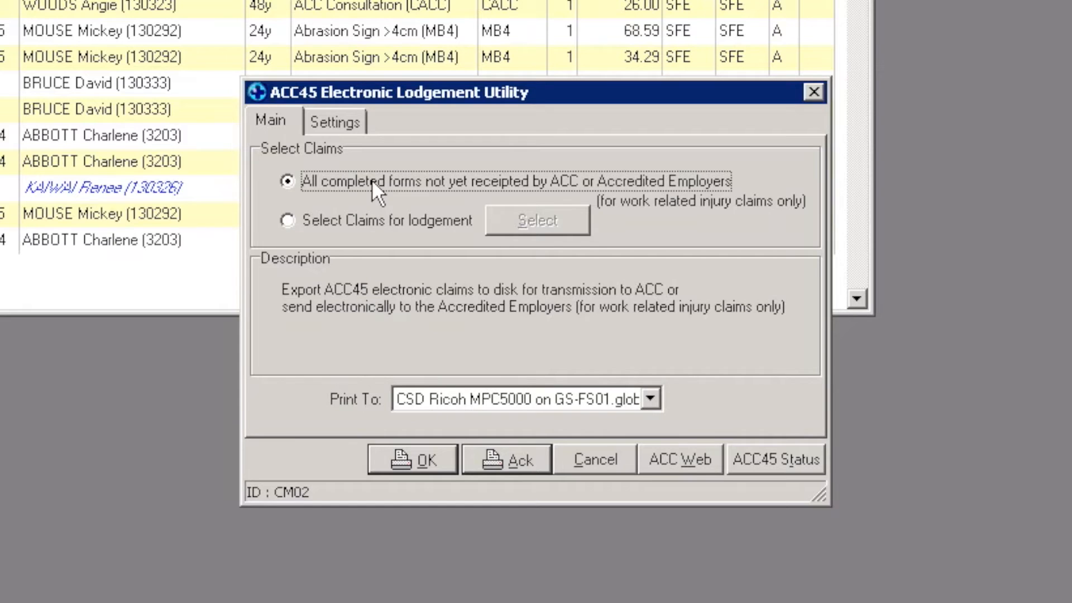
left_click(353, 119)
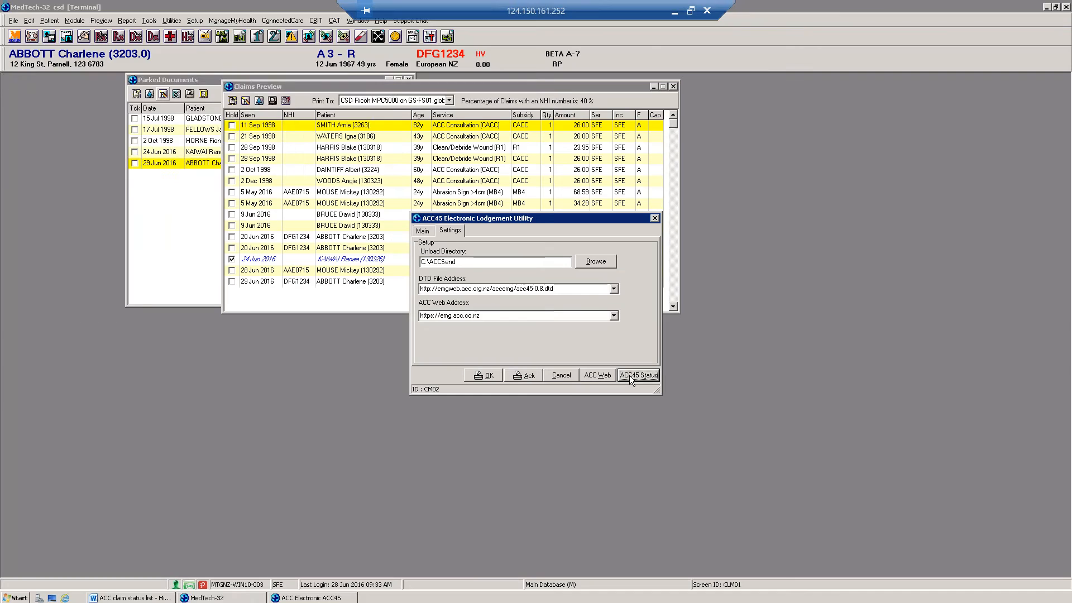
Examine the ACC45 claim statuses, consult their meanings in the ACC claim status list in Word, and return to the status list in Medtech32.
left_click(755, 459)
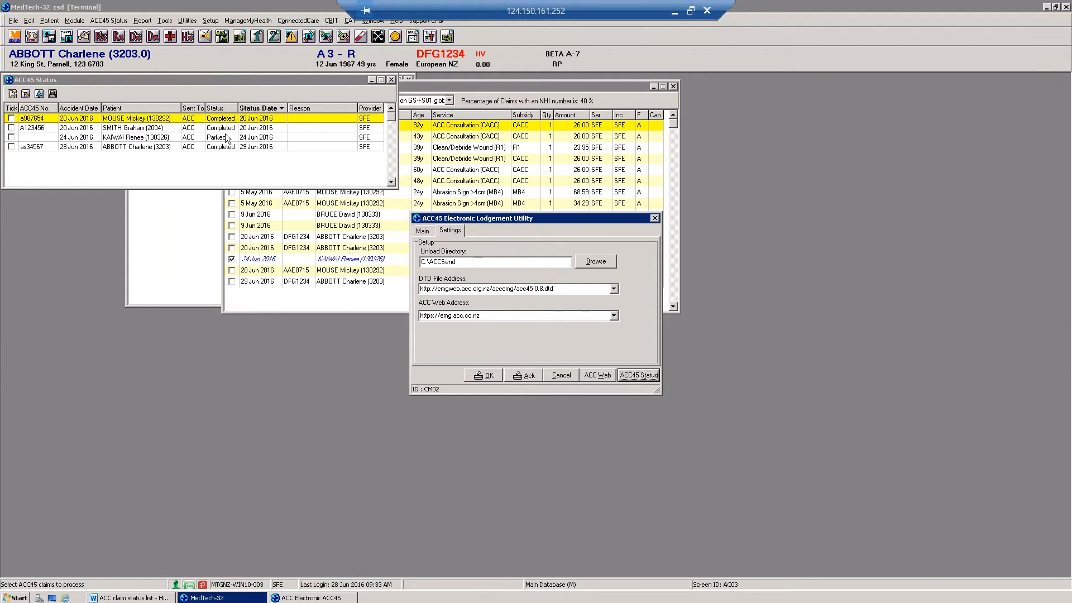
left_click(145, 598)
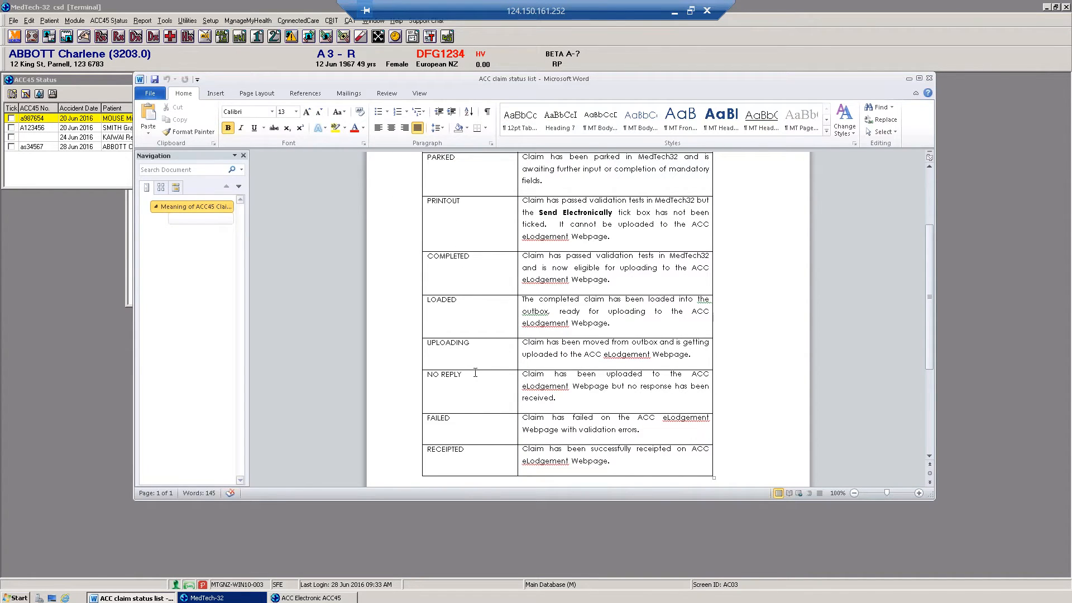
left_click(97, 82)
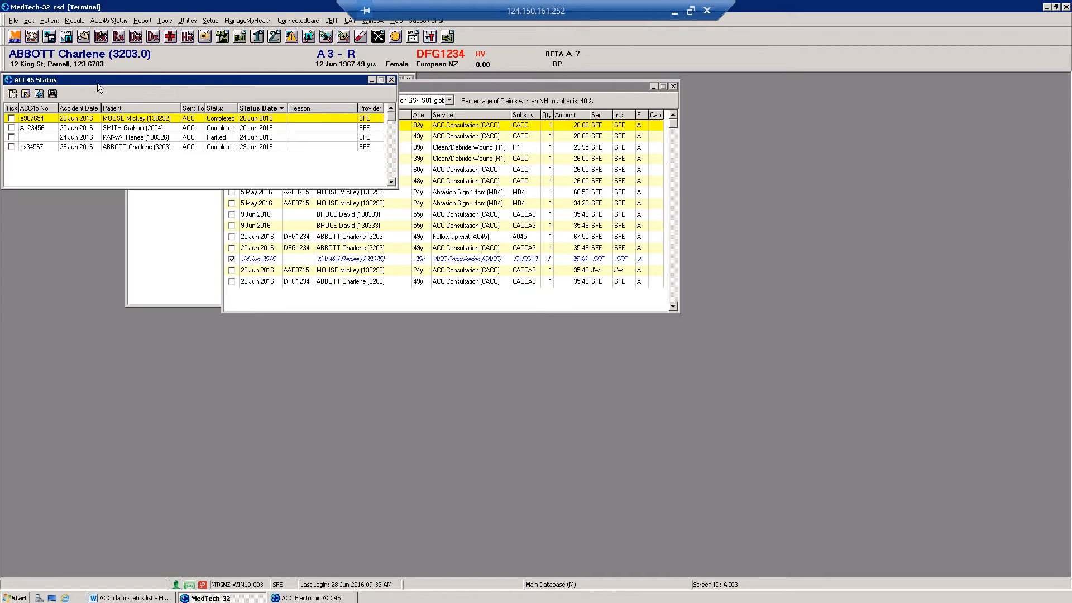
Search the patients for ACC and select the provider's ACC account holder with the 104.00 balance.
key("F2")
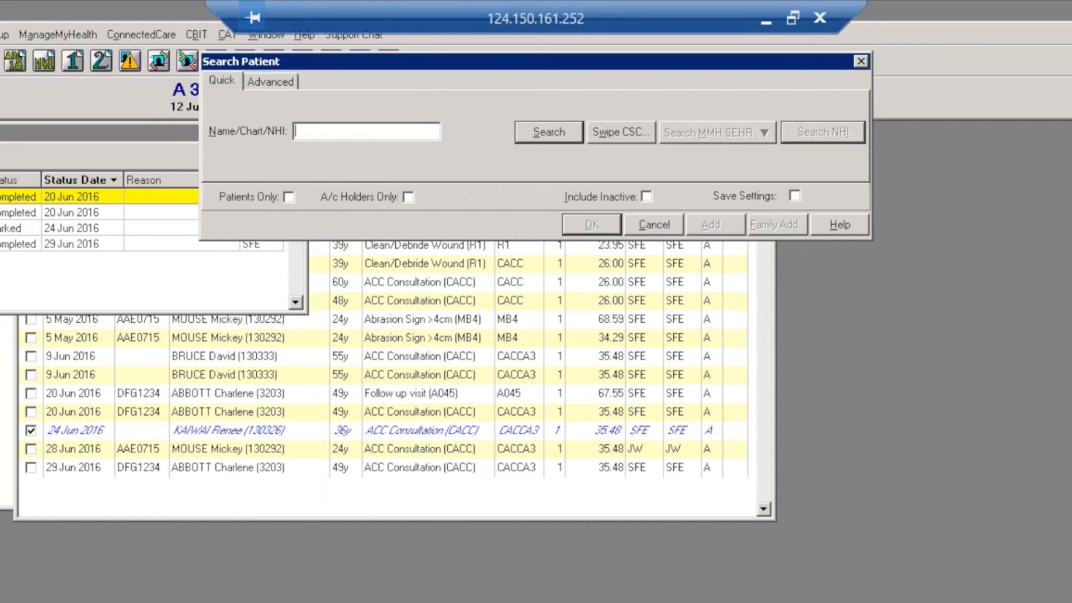
type("ACC")
key("Return")
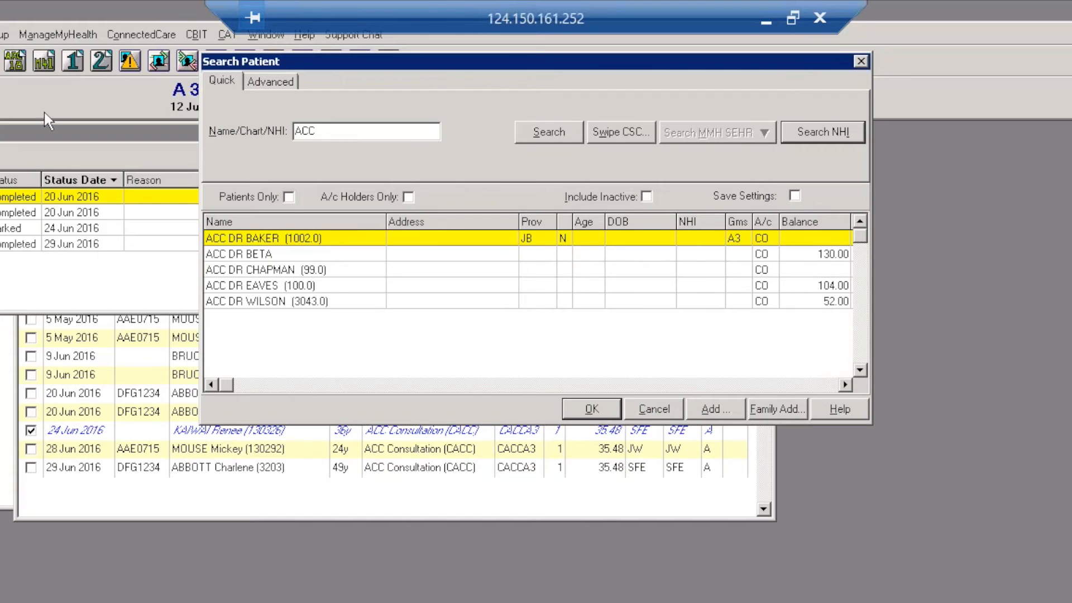
left_click(275, 286)
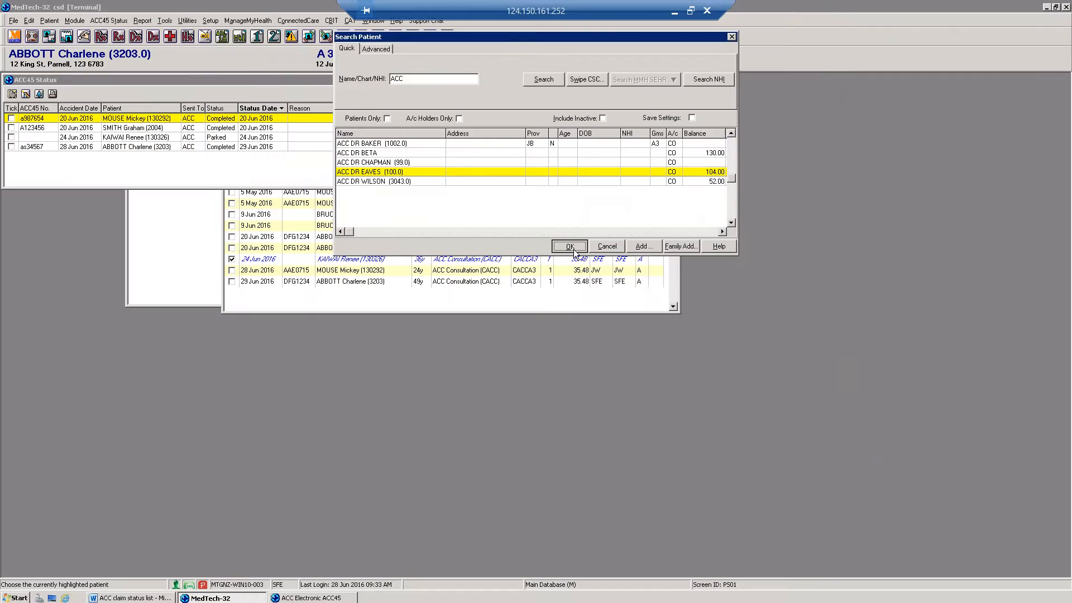
left_click(598, 413)
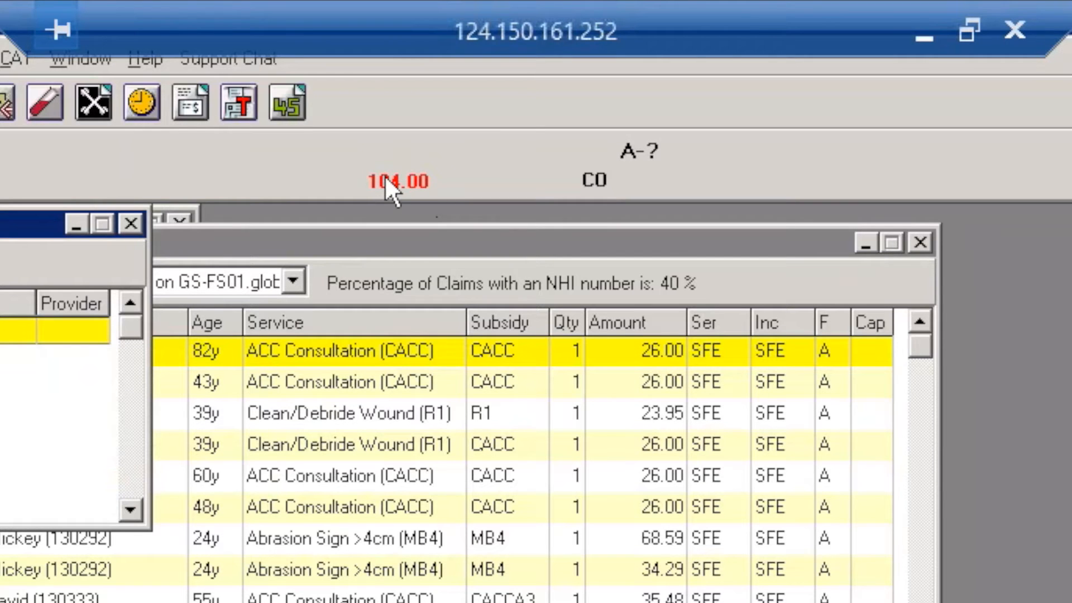
Start a new payment for the selected ACC account holder and show the outstanding invoices for allocation.
mouse_move(384, 176)
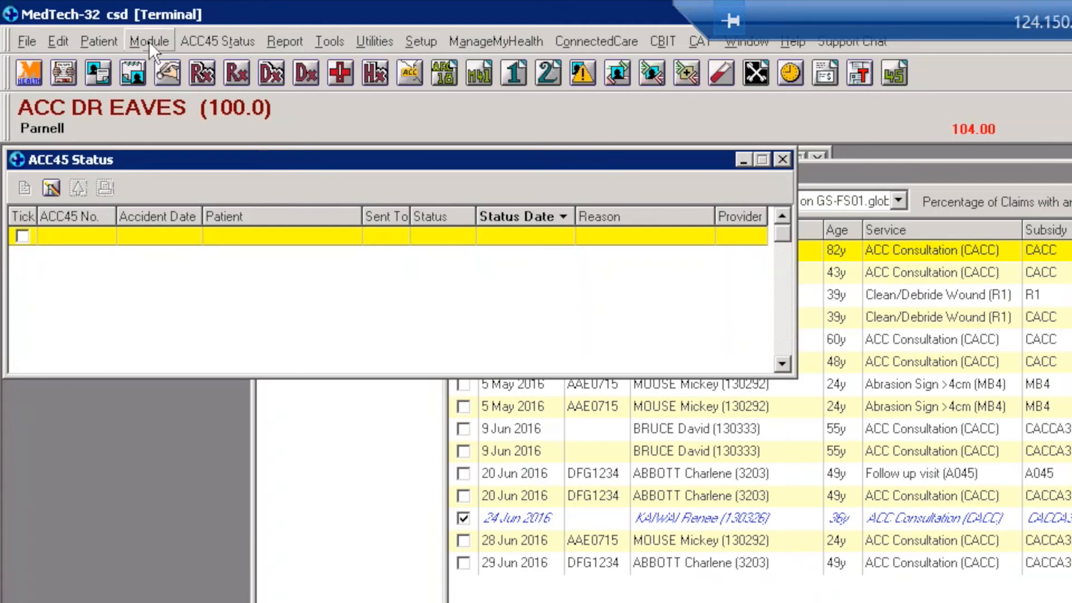
left_click(74, 21)
mouse_move(160, 99)
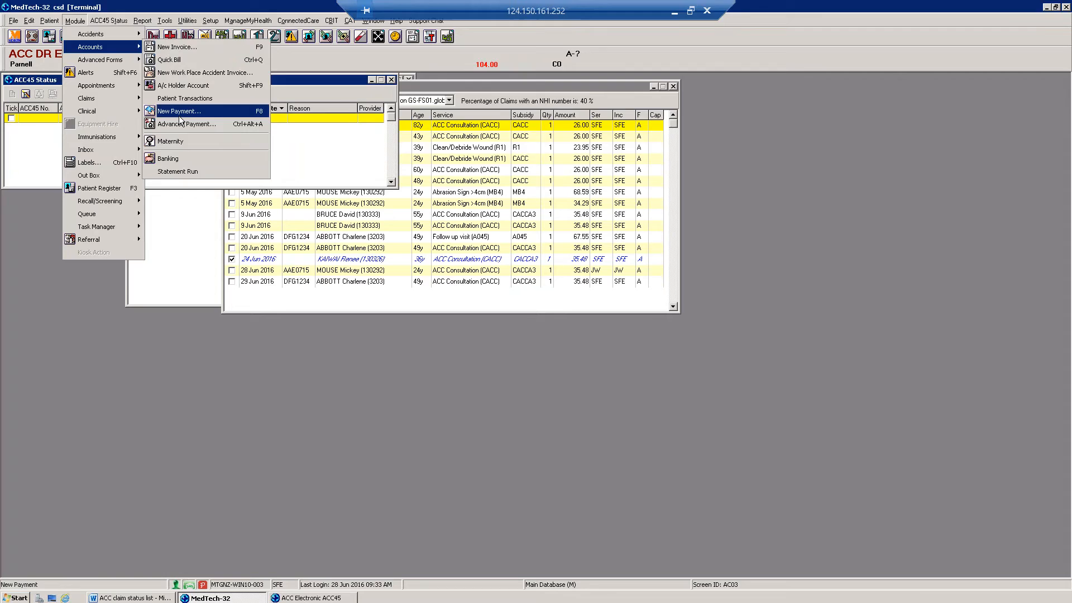
left_click(358, 222)
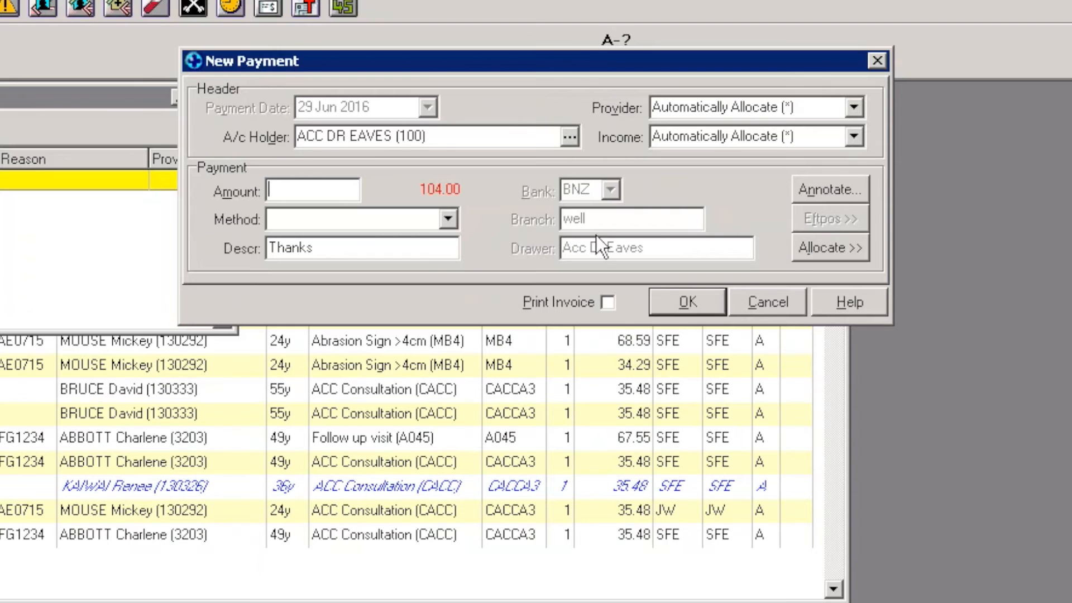
left_click(823, 249)
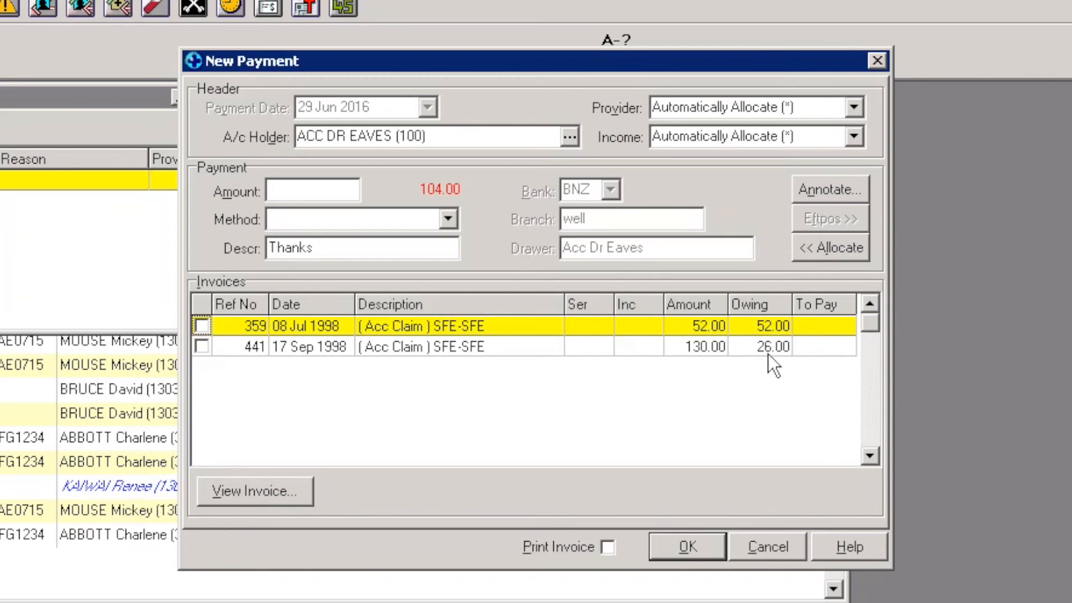
Enter a 26.00 payment by Direct Credit (R), allocate it to the 17 Sep 1998 Acc Claim invoice, and save it.
left_click(302, 191)
type("26")
left_click(448, 220)
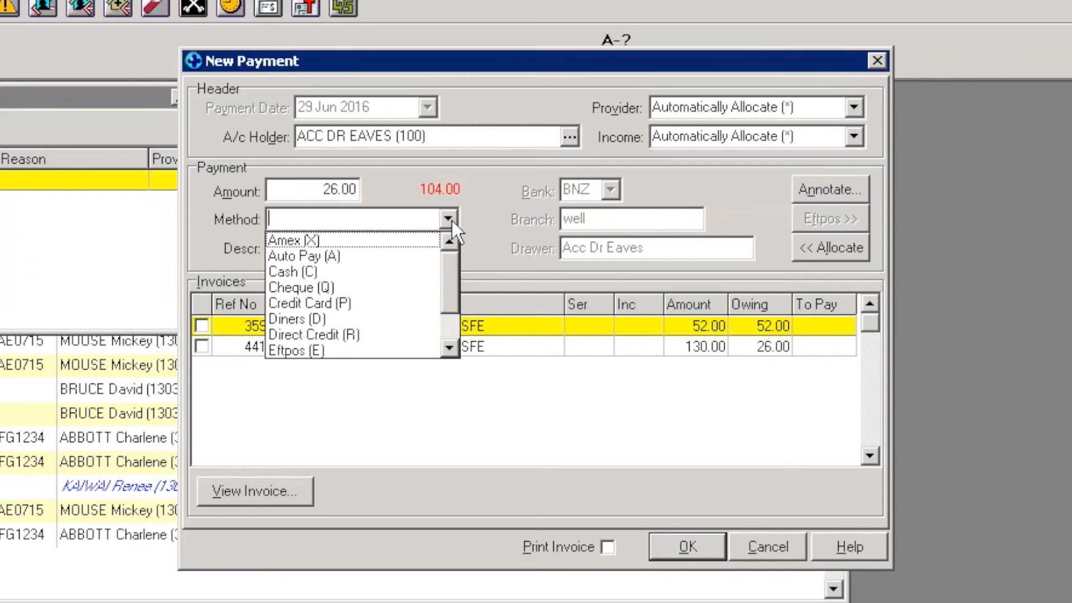
left_click(352, 335)
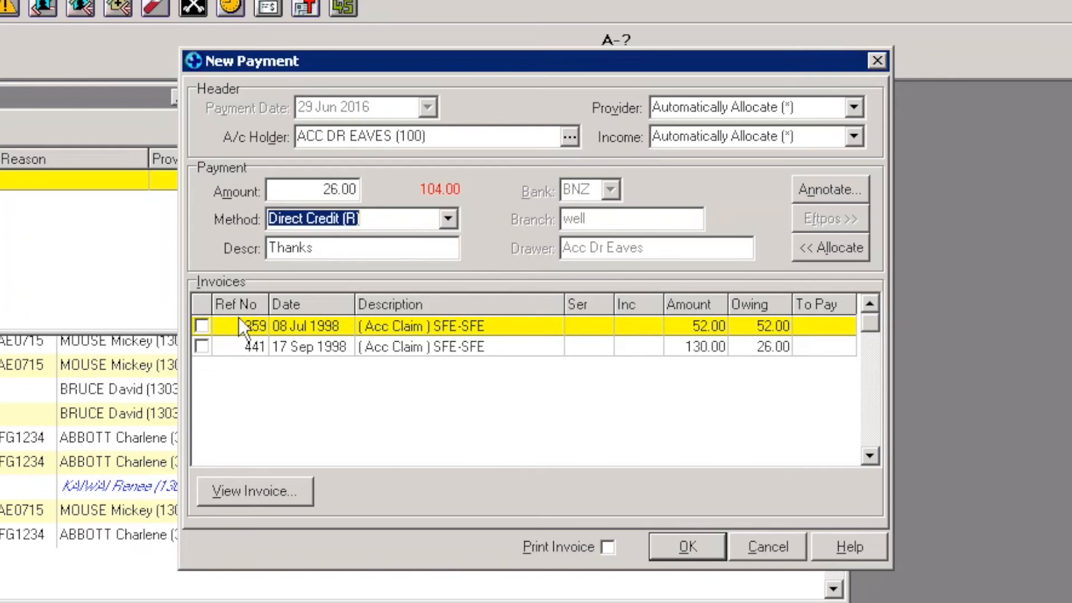
left_click(203, 347)
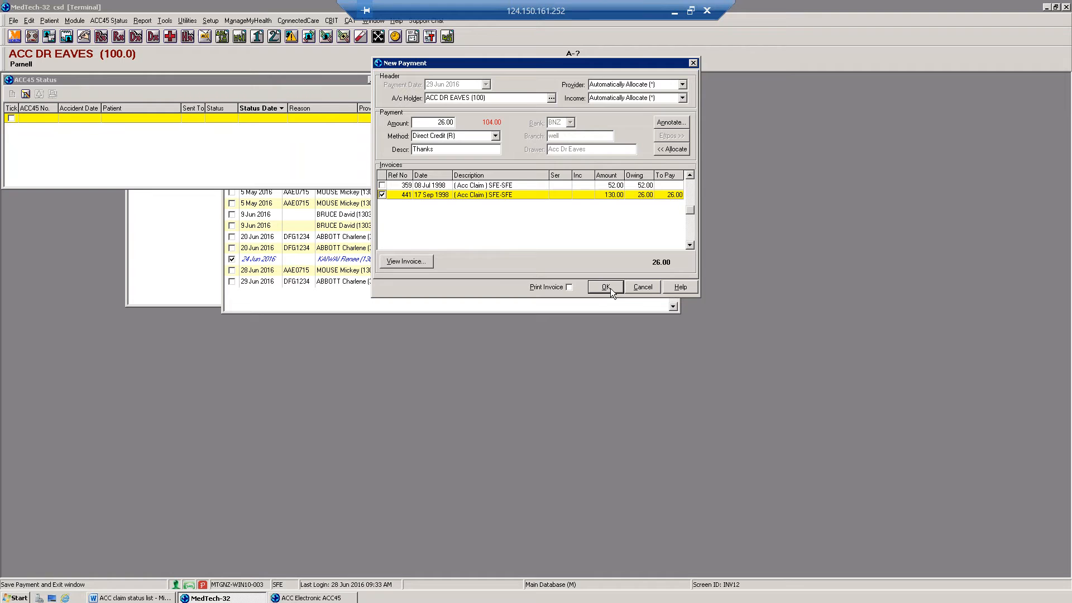
left_click(688, 547)
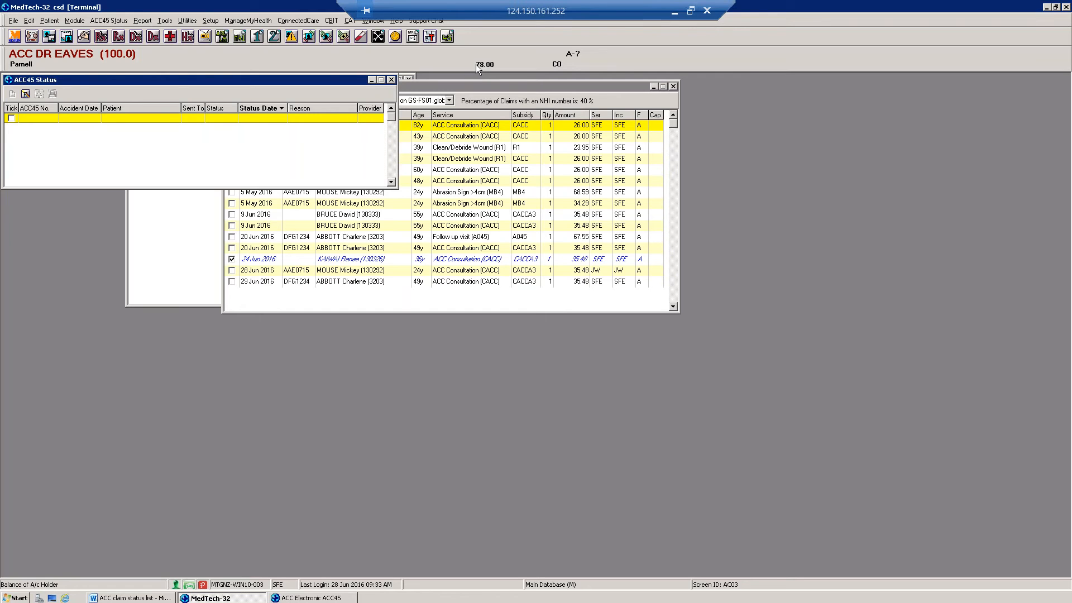
Open the ACC account holder's account and filter its transactions to include archived ones.
left_click(78, 20)
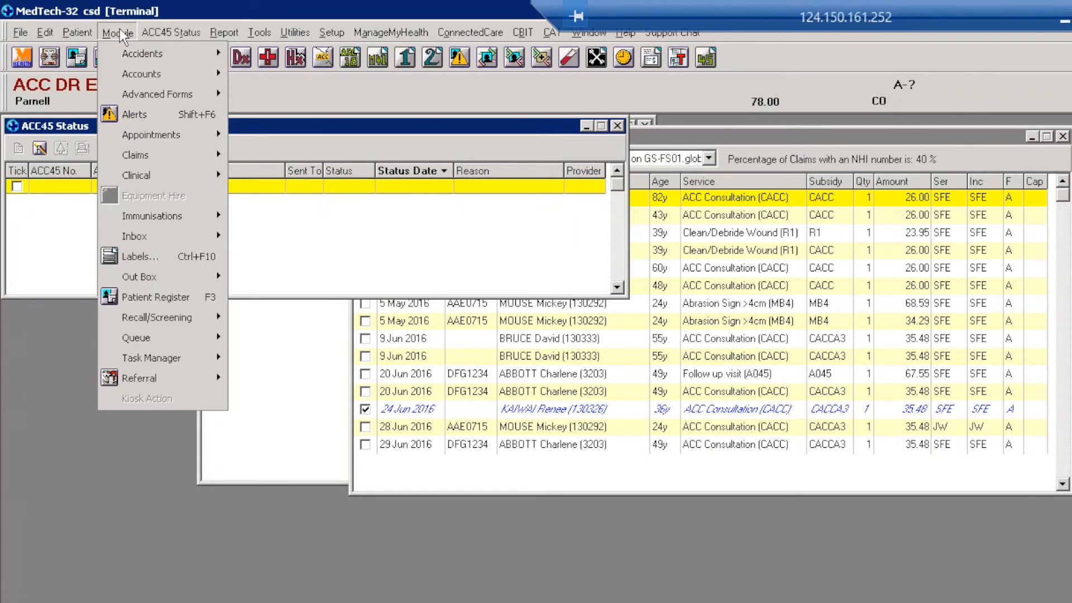
mouse_move(144, 80)
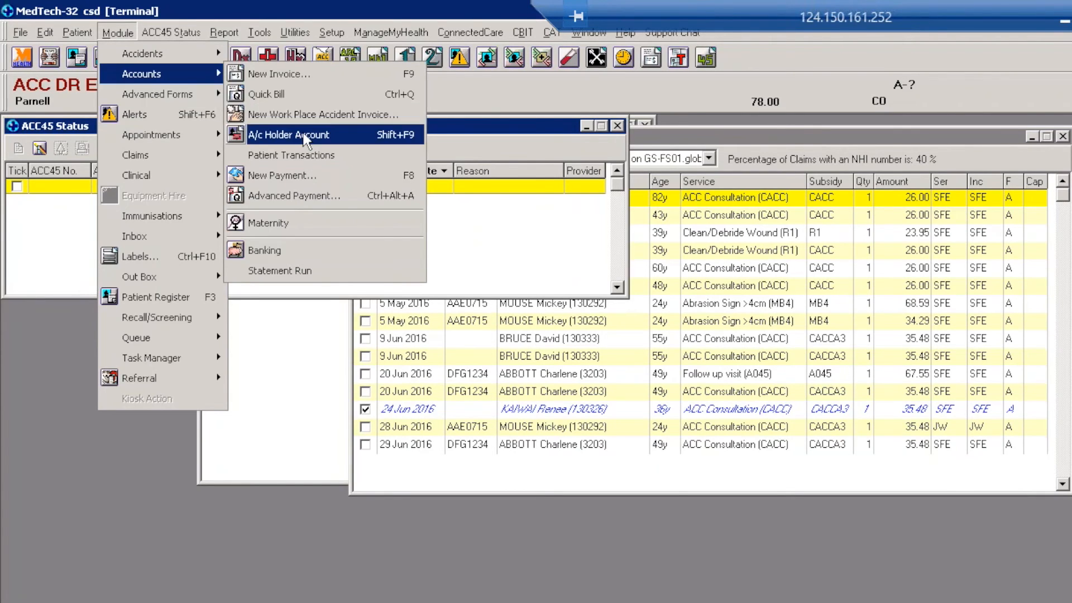
left_click(288, 135)
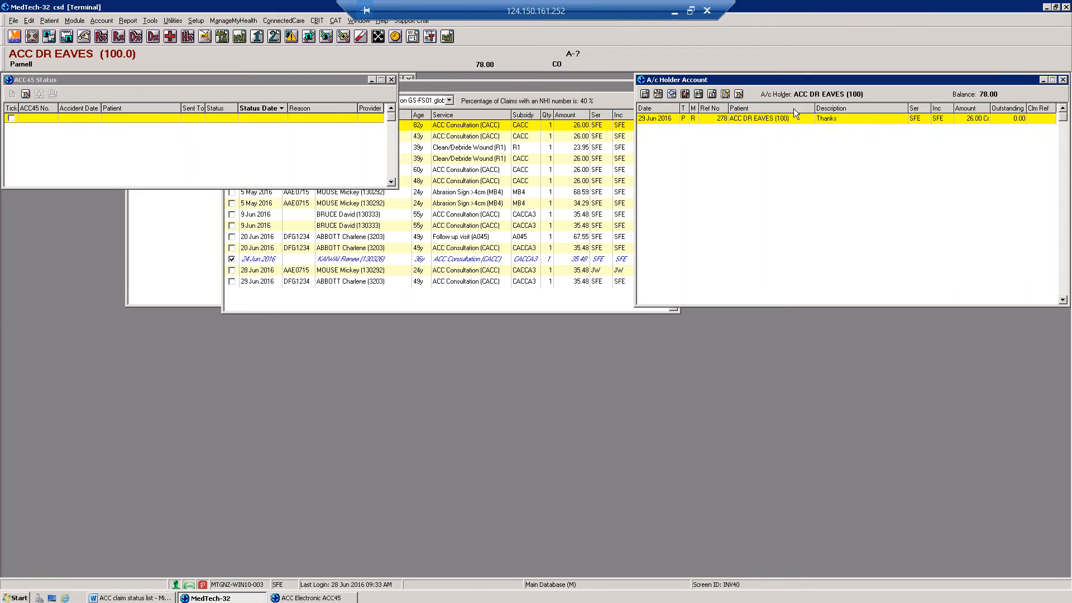
left_click_drag(786, 80, 410, 58)
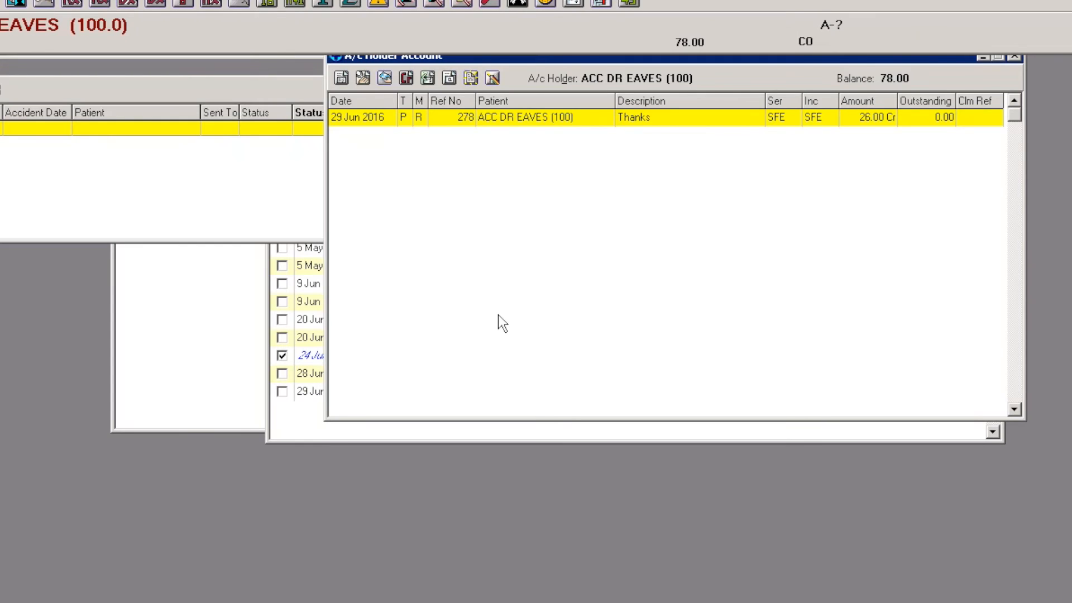
left_click(492, 76)
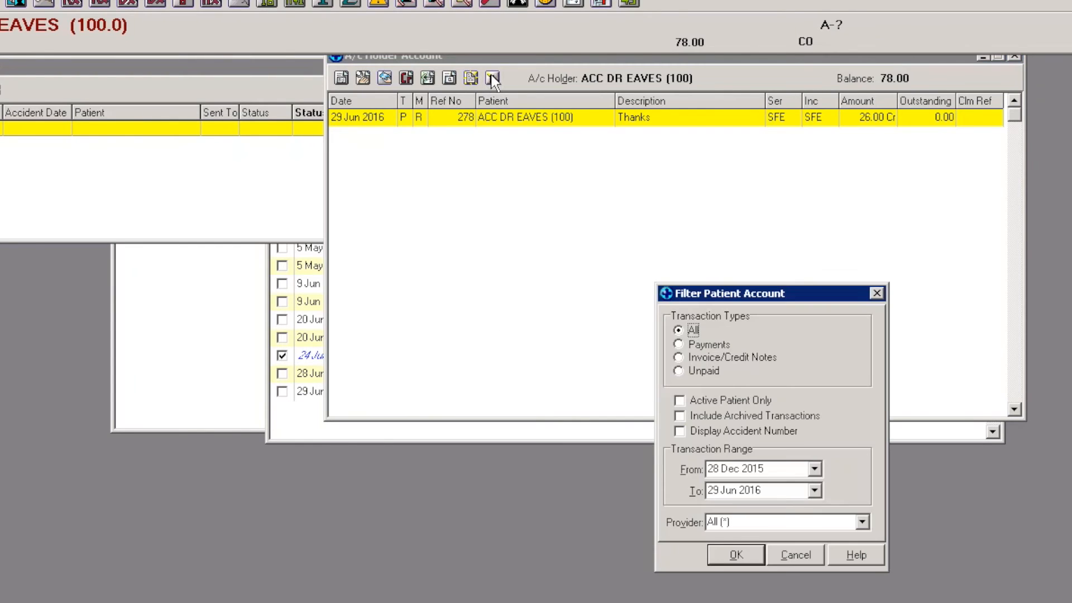
left_click(680, 416)
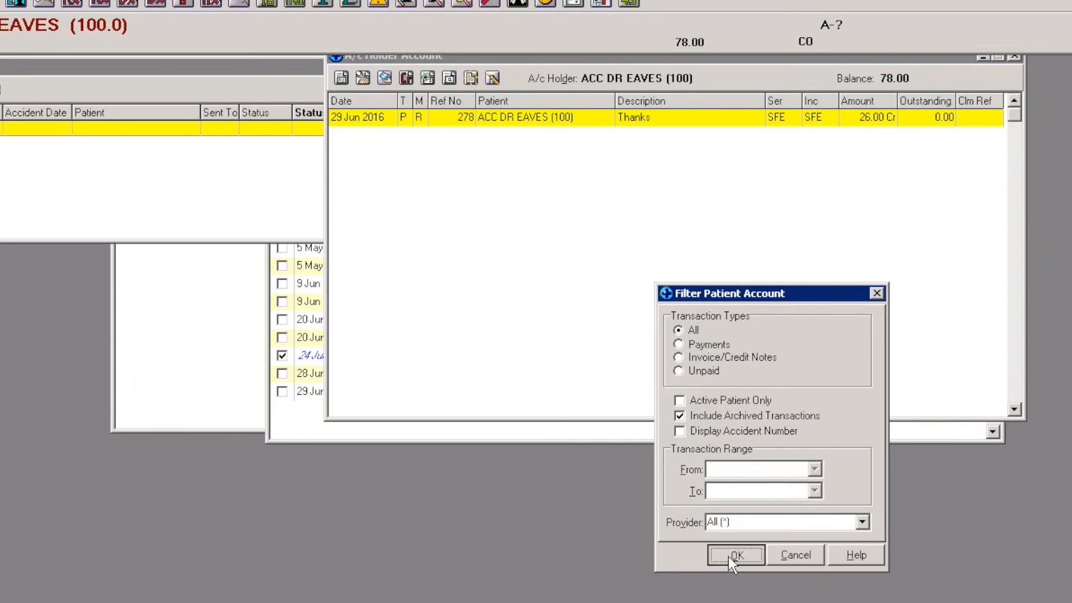
left_click(728, 555)
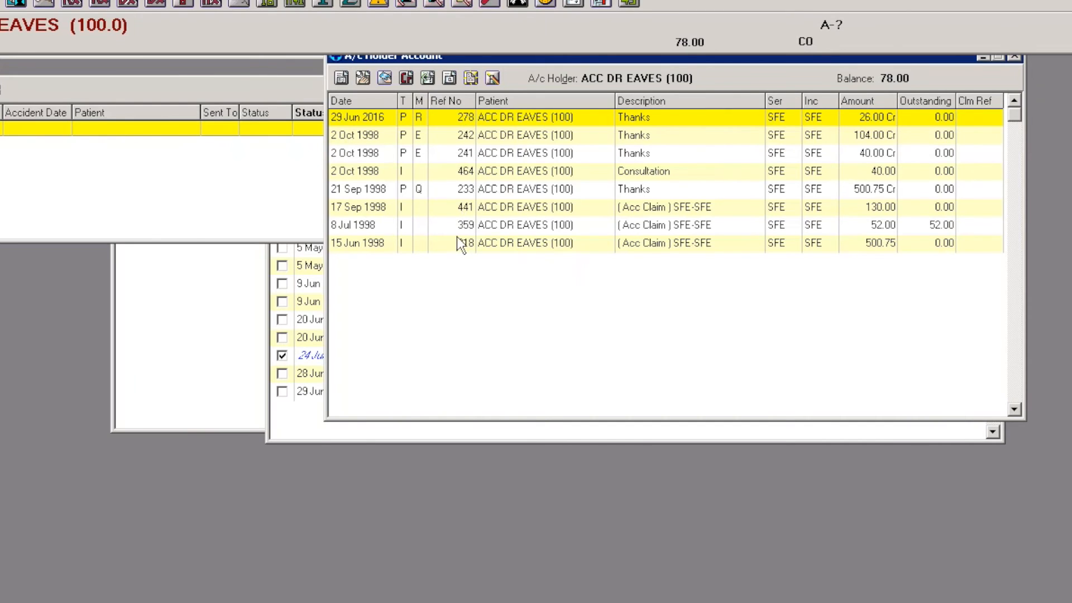
View the claim details of the 15 Jun 1998 Acc Claim invoice and close them.
double_click(490, 244)
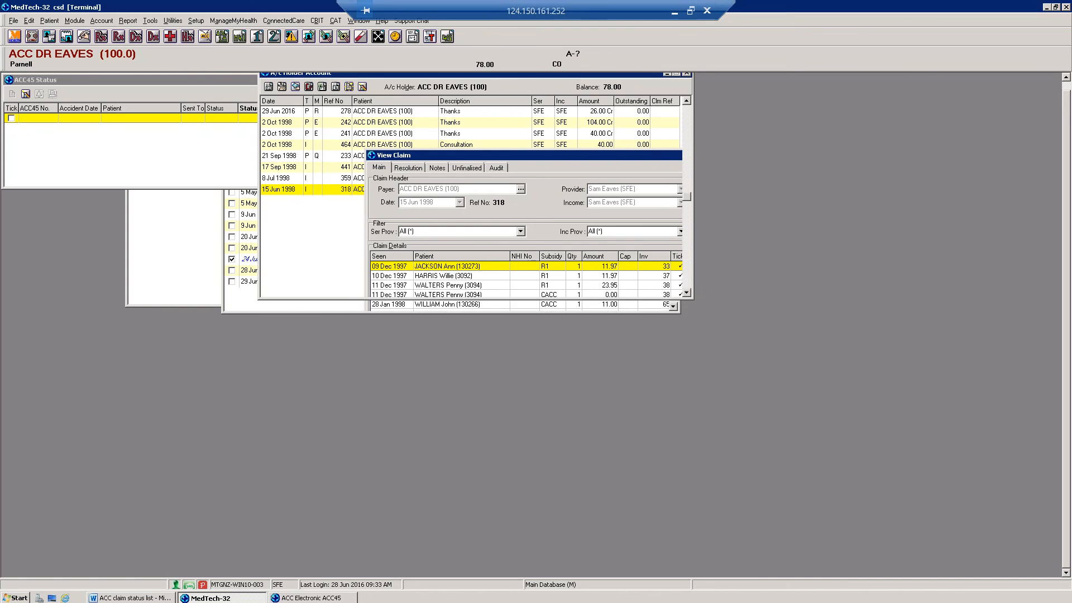
left_click(806, 48)
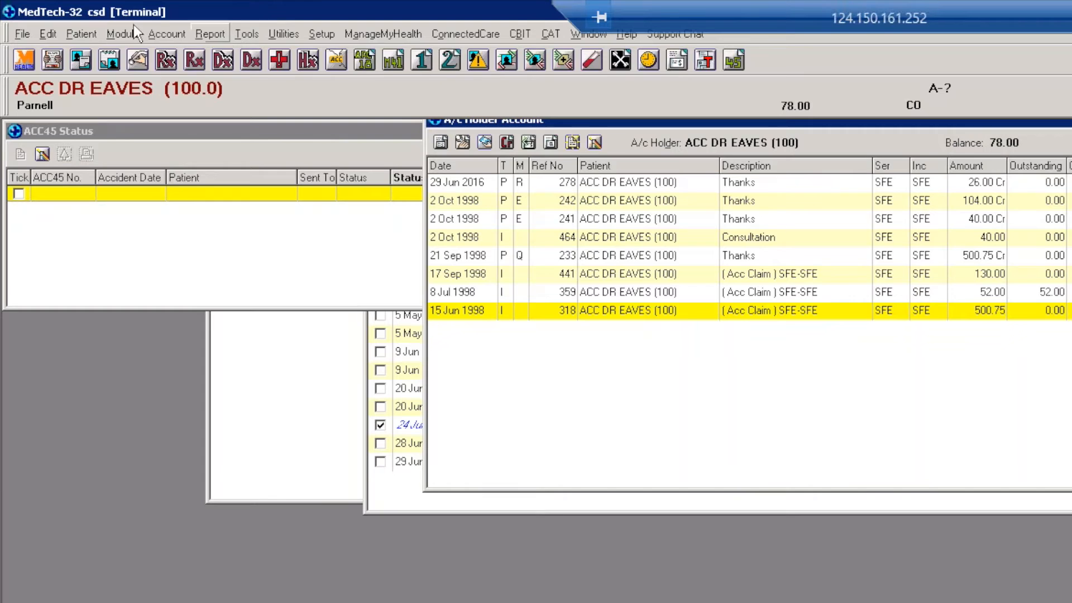
Set up the outstanding claims printout with the funder Acc (A).
left_click(77, 21)
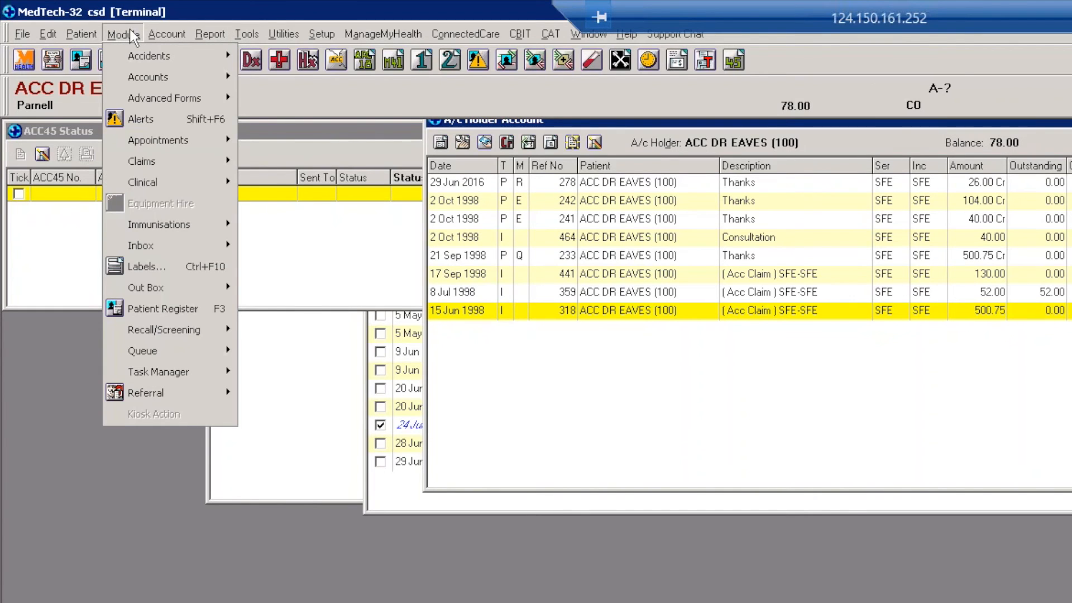
mouse_move(206, 162)
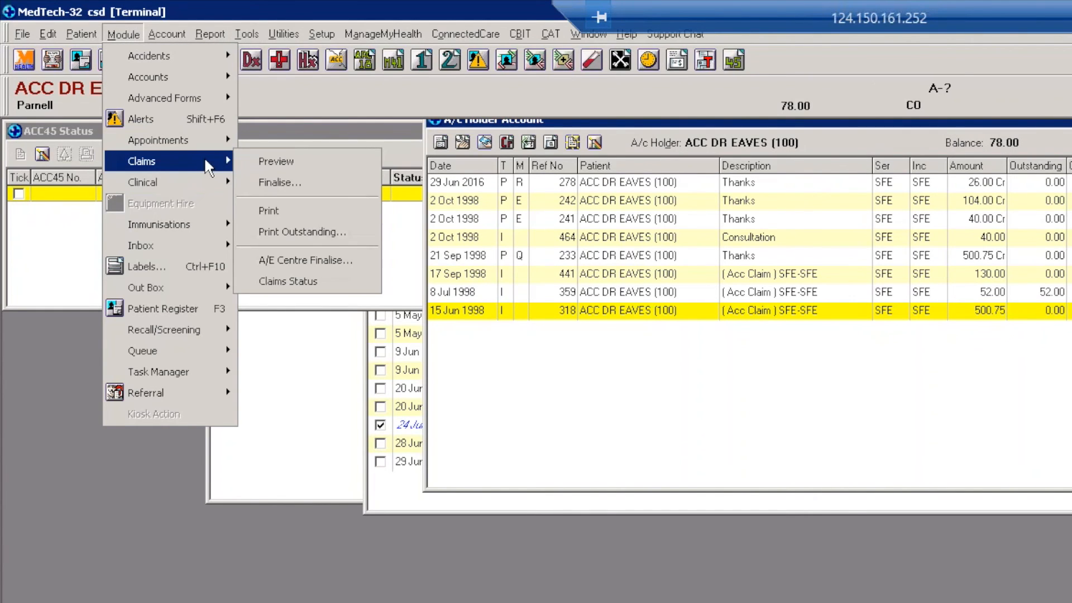
left_click(300, 232)
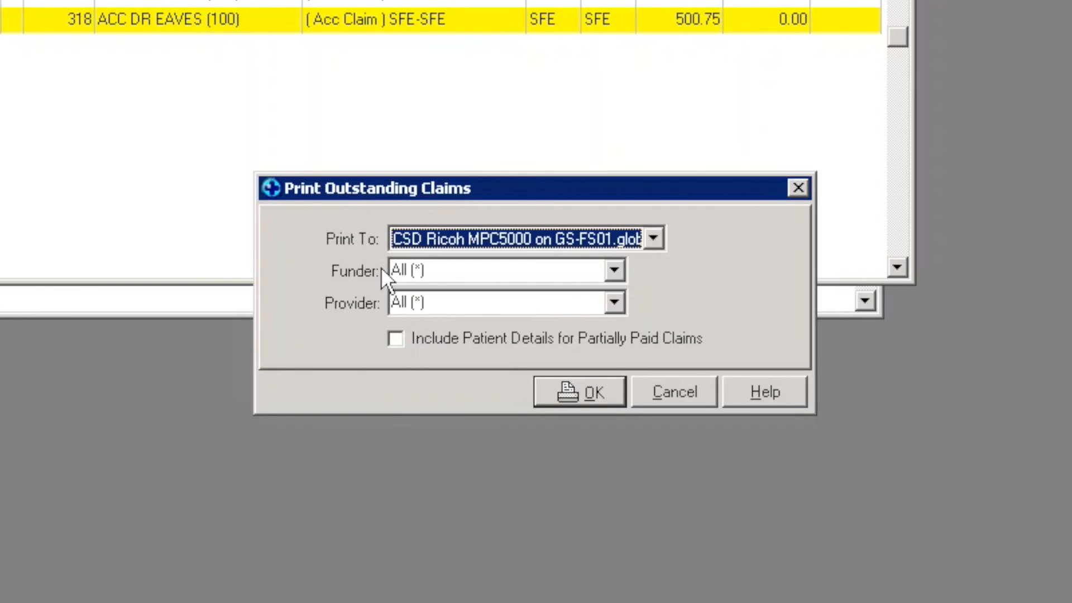
left_click(614, 270)
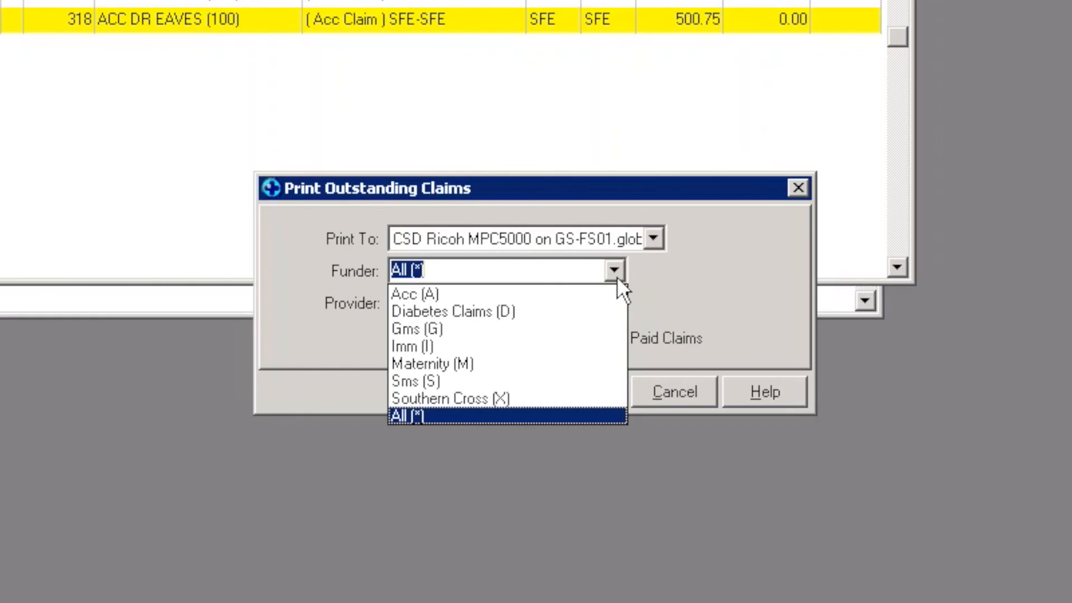
left_click(571, 294)
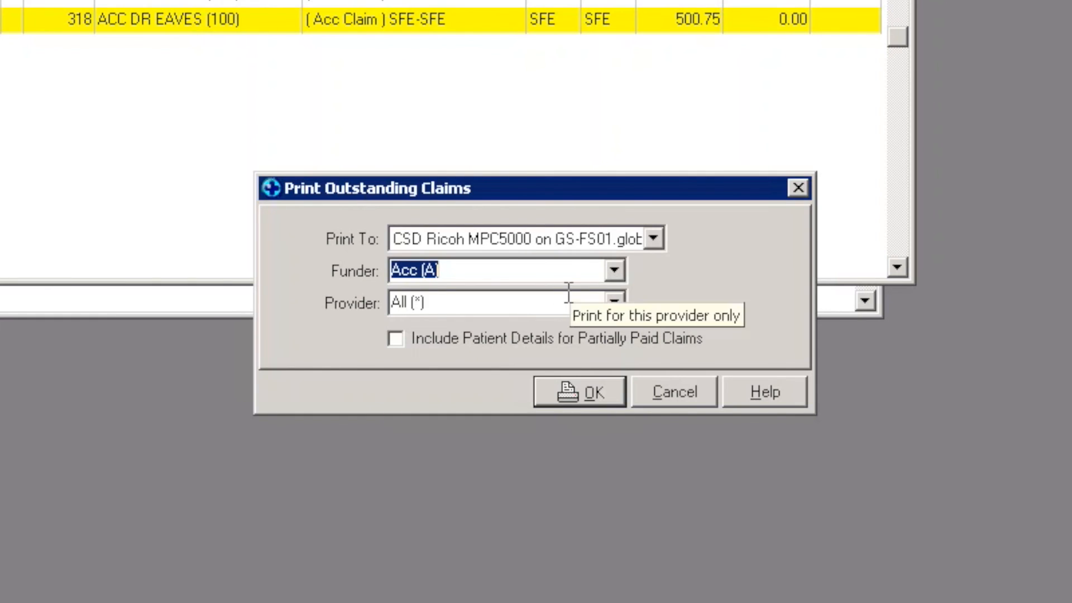